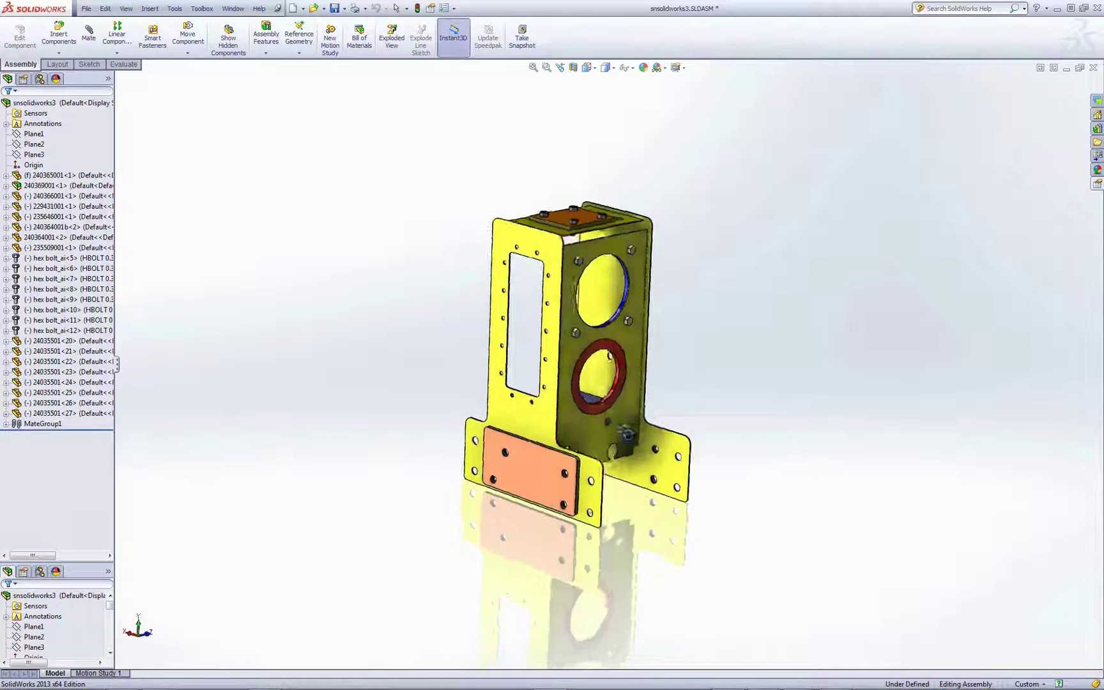
- Orbit the SolidWorks bracket assembly to a tilted front view before importing
{"action": "middle_click_drag", "start_coordinate": [518, 345], "coordinate": [561, 324]}
{"action": "scroll", "coordinate": [560, 323], "scroll_direction": "down", "scroll_amount": 5}
{"action": "scroll", "coordinate": [604, 346], "scroll_direction": "down", "scroll_amount": 1}
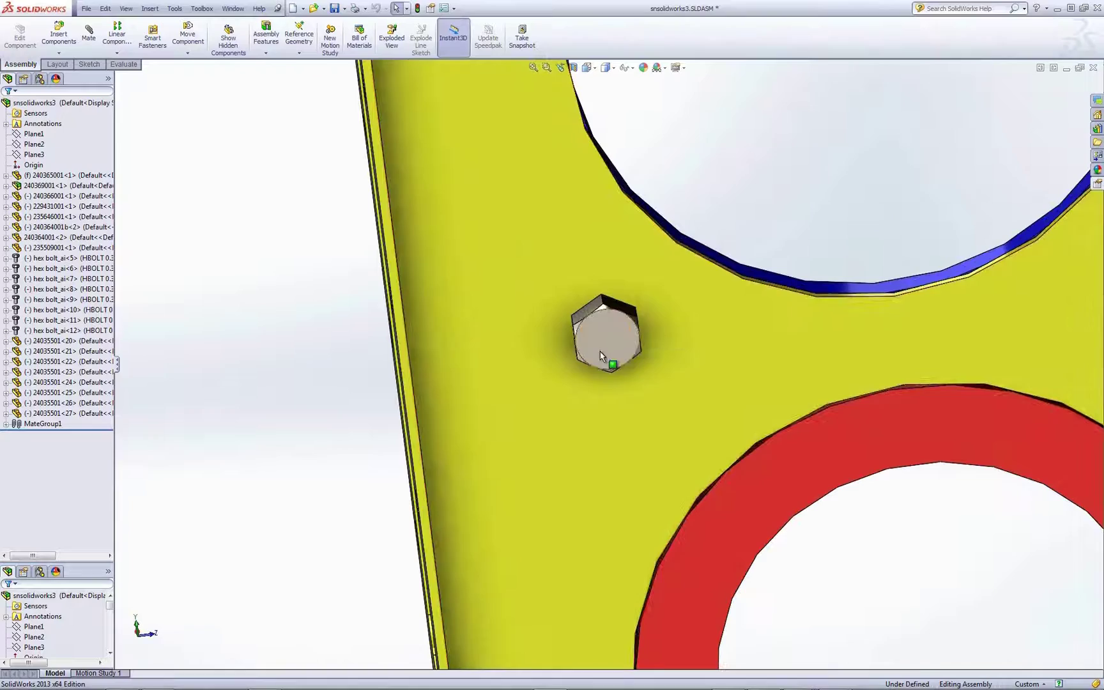
{"action": "scroll", "coordinate": [599, 357], "scroll_direction": "up", "scroll_amount": 2}
{"action": "scroll", "coordinate": [604, 353], "scroll_direction": "up", "scroll_amount": 4}
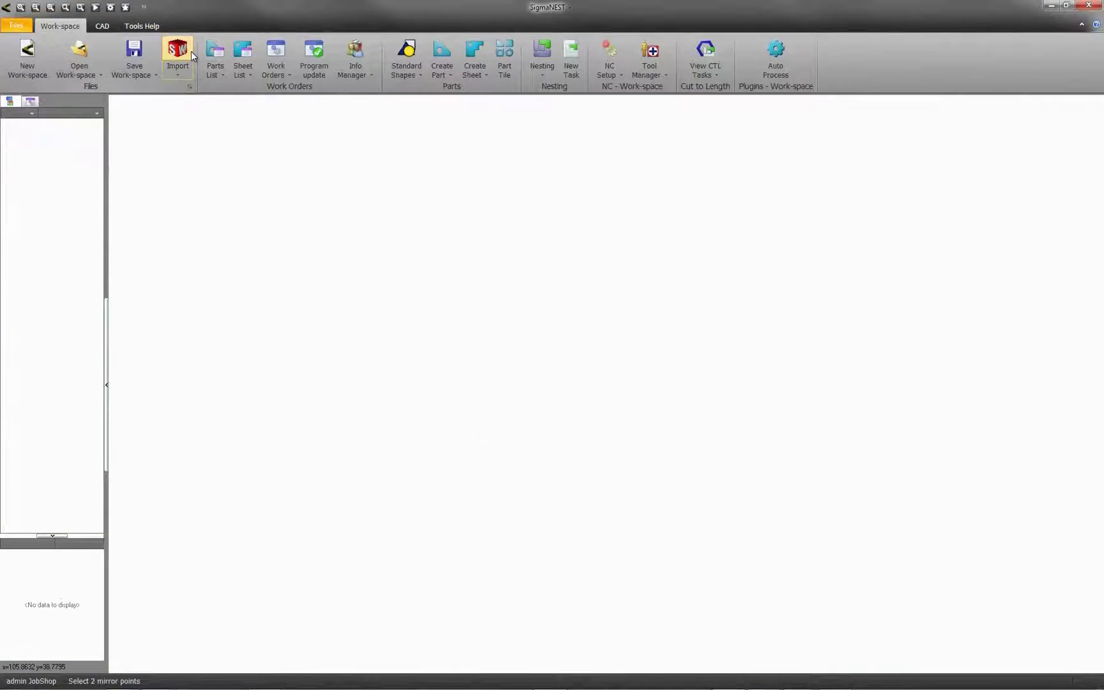
- Import the snsolidworks3.SLDASM assembly from the SolidWorks models folder
{"action": "left_click", "coordinate": [191, 56]}
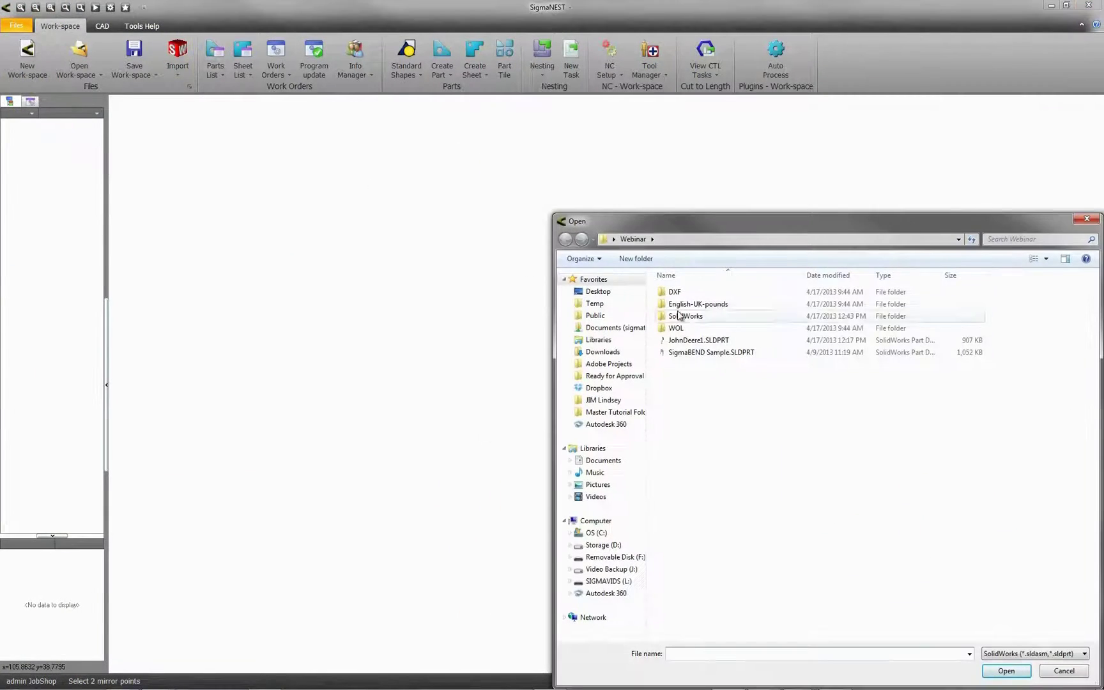
{"action": "double_click", "coordinate": [677, 315]}
{"action": "left_click", "coordinate": [690, 339]}
{"action": "left_click", "coordinate": [991, 673]}
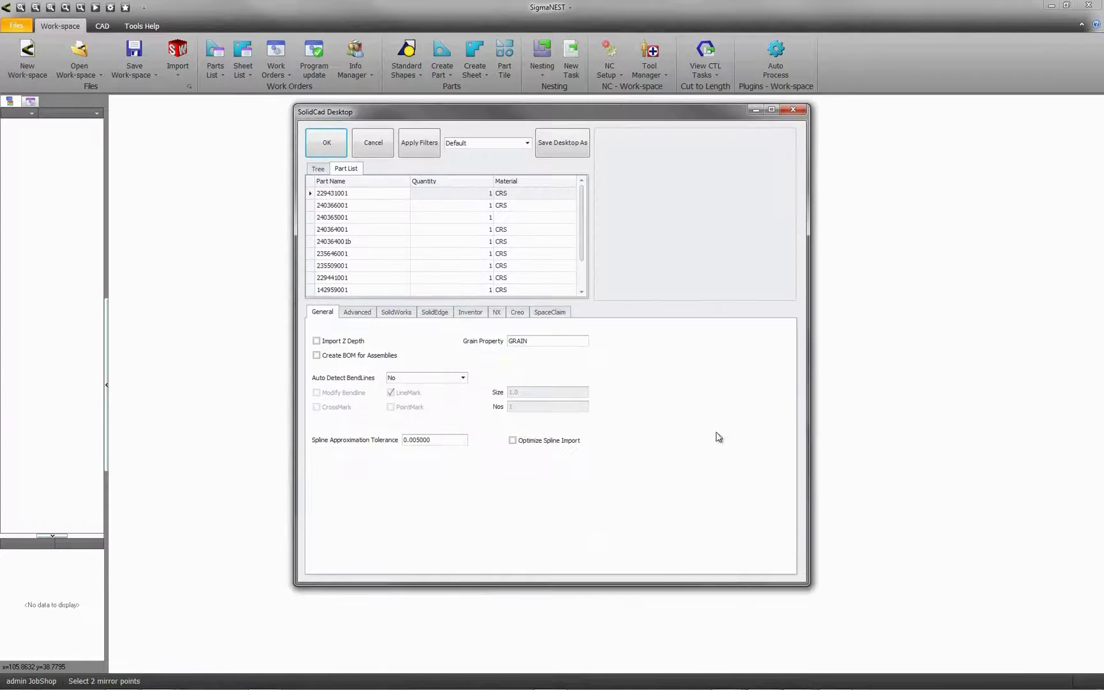
{"action": "mouse_move", "coordinate": [581, 244]}
{"action": "left_mouse_down"}
{"action": "mouse_move", "coordinate": [580, 285]}
{"action": "mouse_move", "coordinate": [579, 234]}
{"action": "mouse_move", "coordinate": [574, 277]}
{"action": "left_mouse_up"}
- Filter out Hex* bolts by file name in the Advanced import settings and load the parts
{"action": "left_click", "coordinate": [321, 170]}
{"action": "left_click", "coordinate": [359, 313]}
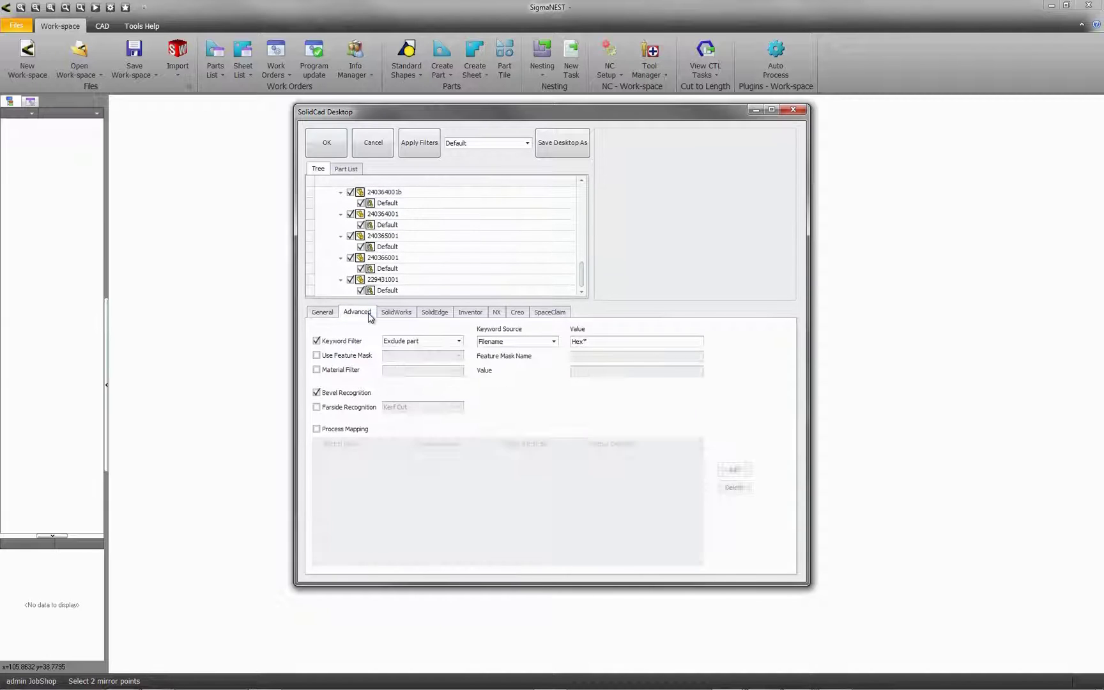
{"action": "left_click", "coordinate": [557, 343]}
{"action": "left_click", "coordinate": [604, 350]}
{"action": "left_click", "coordinate": [326, 145]}
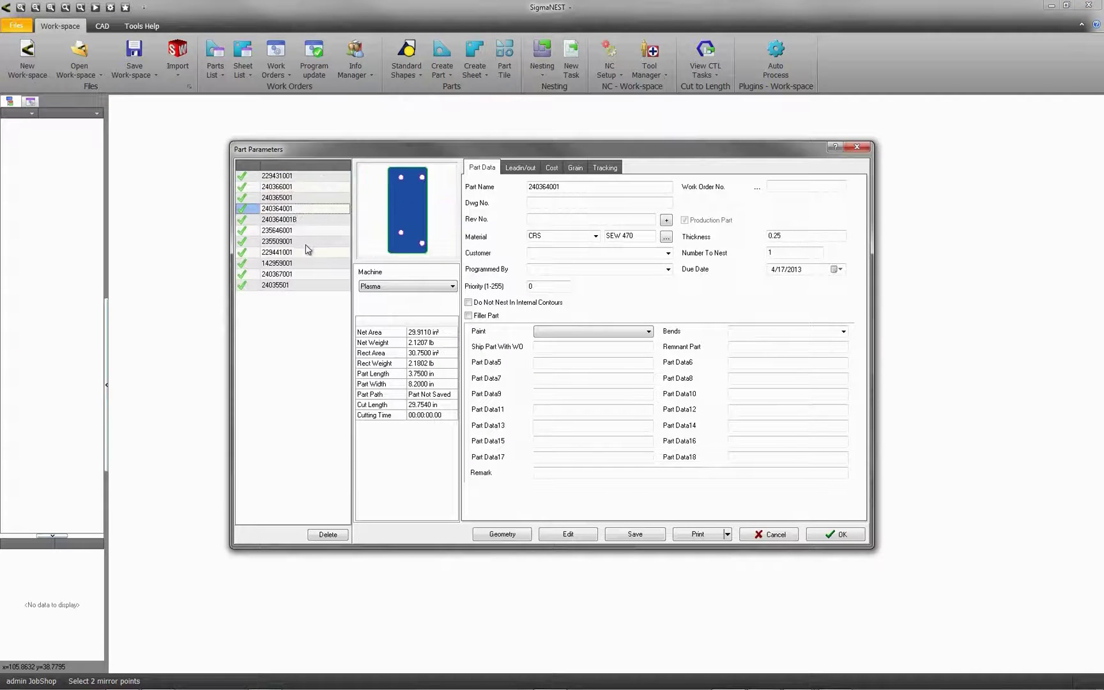
- Adjust the thickness of part 24035501 in Part Parameters and place the parts on canvas
{"action": "left_click_drag", "start_coordinate": [317, 186], "coordinate": [298, 286]}
{"action": "left_click", "coordinate": [298, 286]}
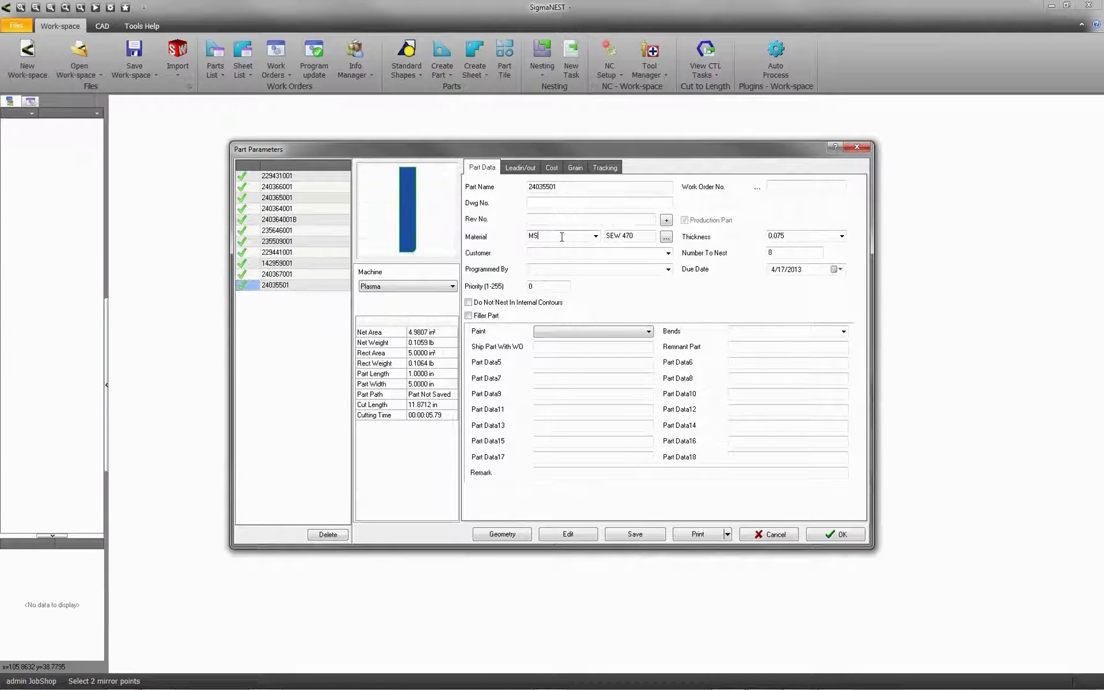
{"action": "left_click", "coordinate": [781, 236]}
{"action": "key", "text": "Tab"}
{"action": "left_click", "coordinate": [833, 534]}
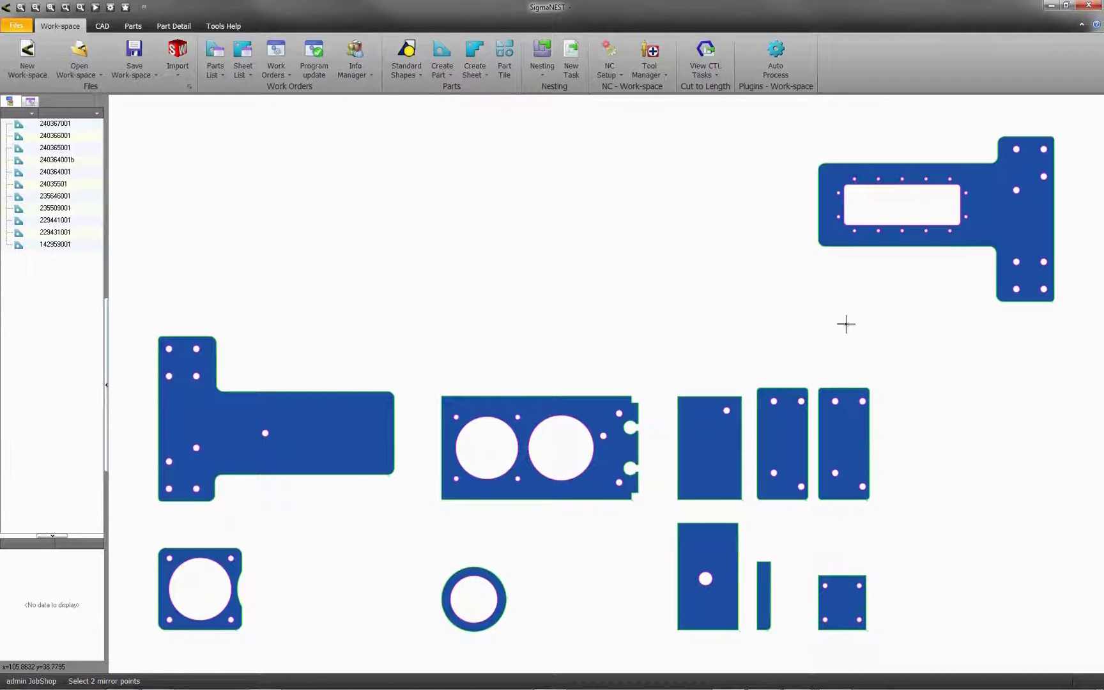
- Run Auto Process to nest the imported parts and simulate the cutting code
{"action": "left_click", "coordinate": [775, 61]}
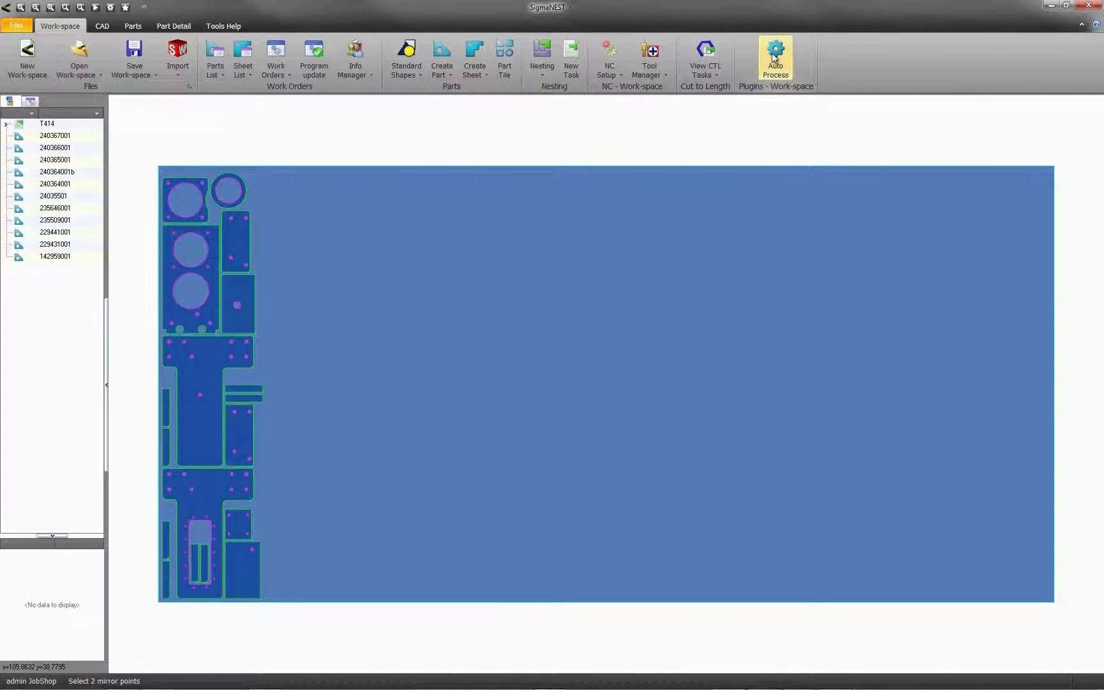
{"action": "scroll", "coordinate": [290, 258], "scroll_direction": "down", "scroll_amount": 1}
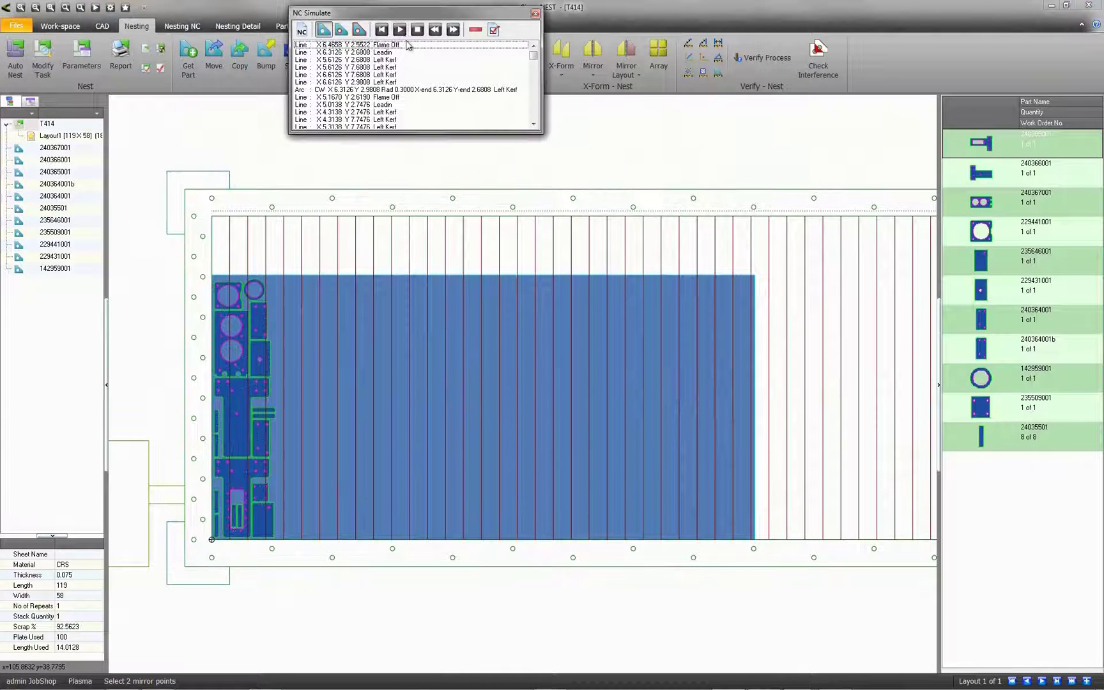
{"action": "scroll", "coordinate": [223, 471], "scroll_direction": "up", "scroll_amount": 2}
{"action": "scroll", "coordinate": [223, 483], "scroll_direction": "up", "scroll_amount": 2}
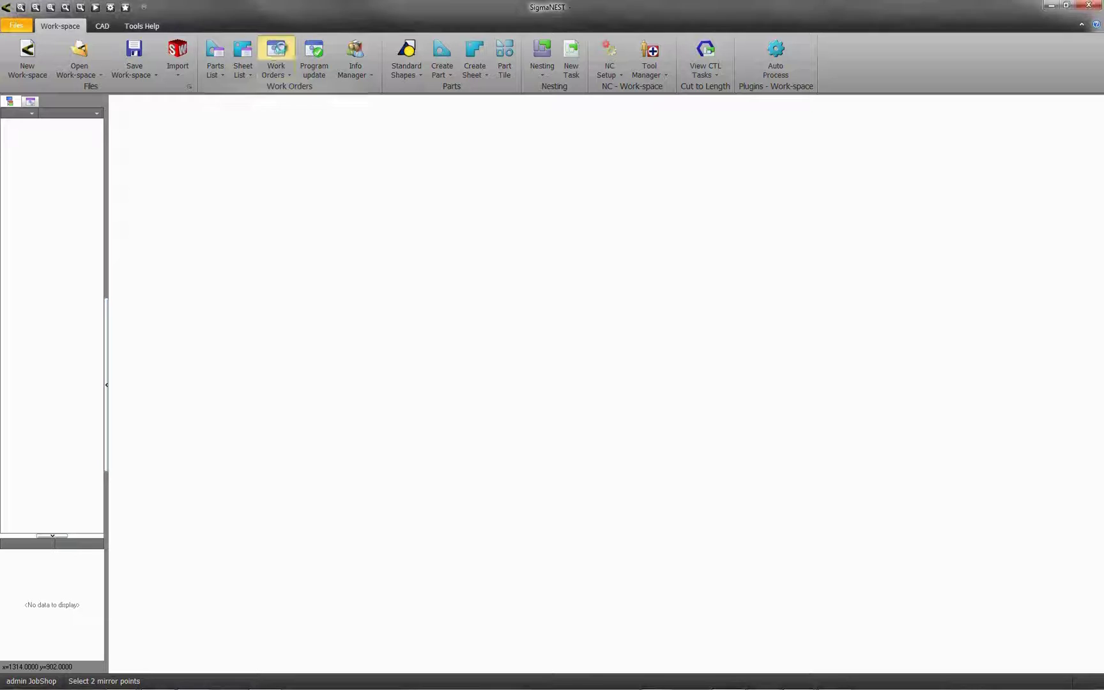
- Show the work orders grouped by customer and expand the Metals R US group
{"action": "left_click", "coordinate": [277, 51]}
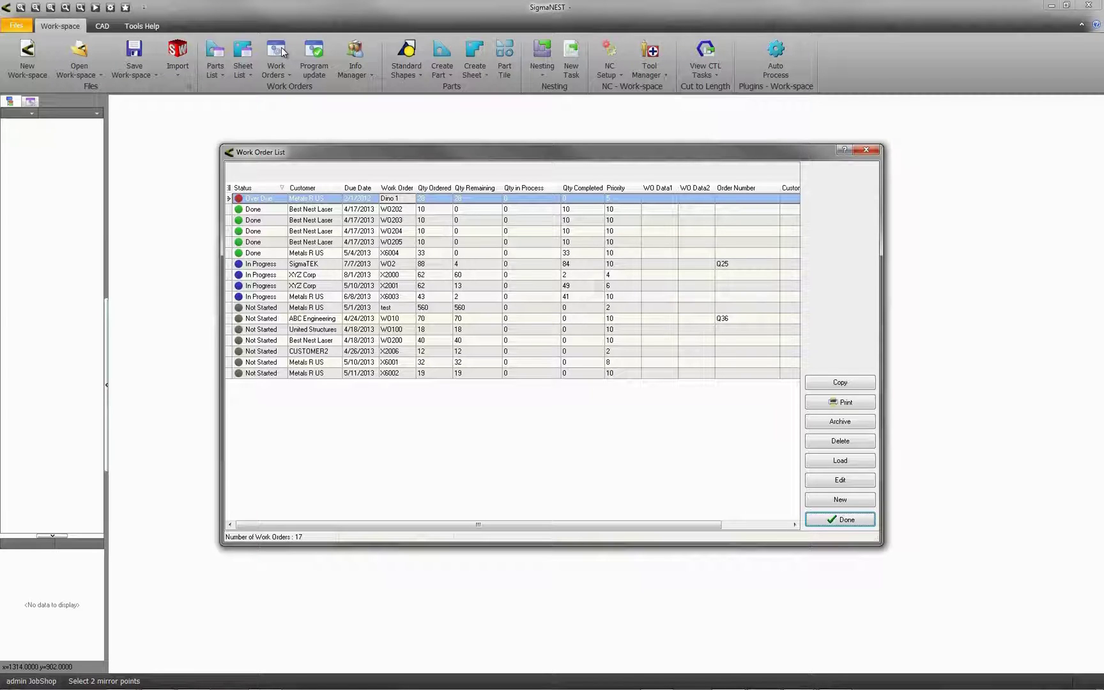
{"action": "left_click_drag", "start_coordinate": [306, 187], "coordinate": [246, 173]}
{"action": "left_click", "coordinate": [237, 230]}
- Regroup work orders by customer then due date and expand CUSTOMER2 and Metals R US
{"action": "left_click", "coordinate": [236, 230]}
{"action": "left_click", "coordinate": [247, 257]}
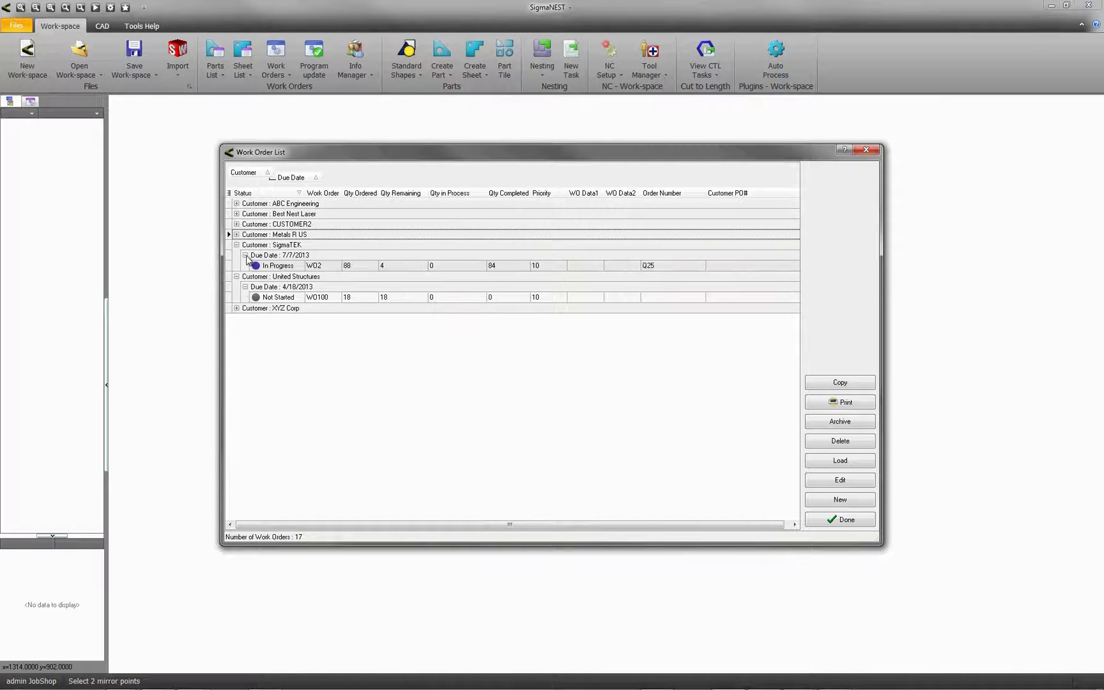
{"action": "left_click", "coordinate": [236, 224]}
{"action": "left_click", "coordinate": [236, 254]}
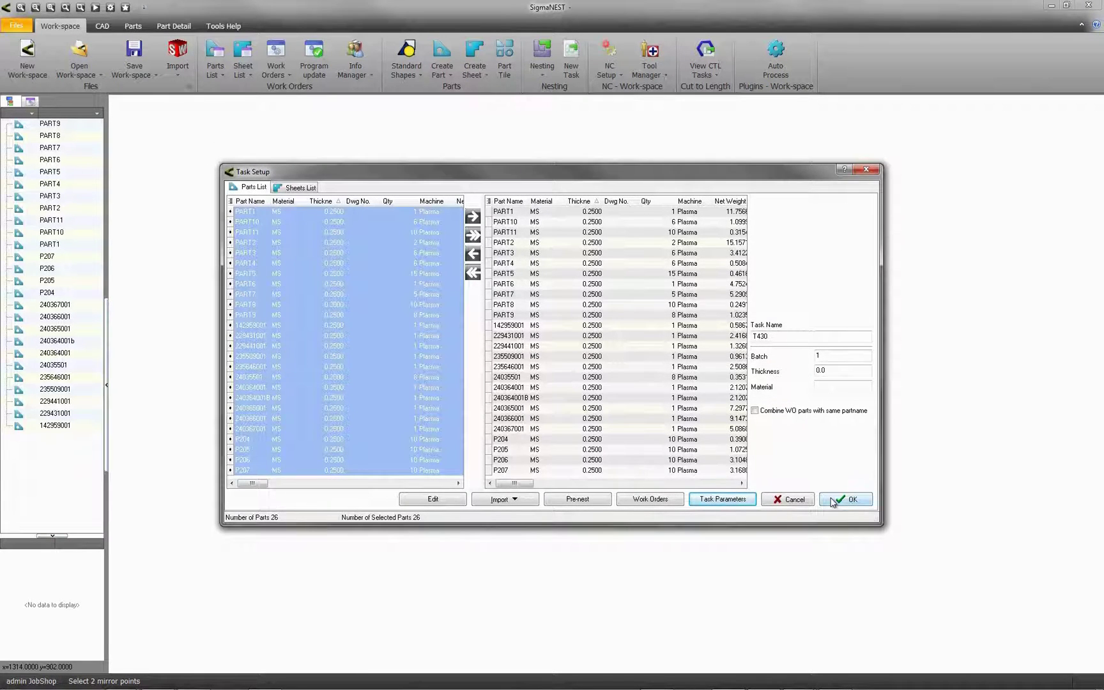
- Create task T430, auto-nest its parts on one sheet and review the nest report
{"action": "left_click", "coordinate": [835, 501]}
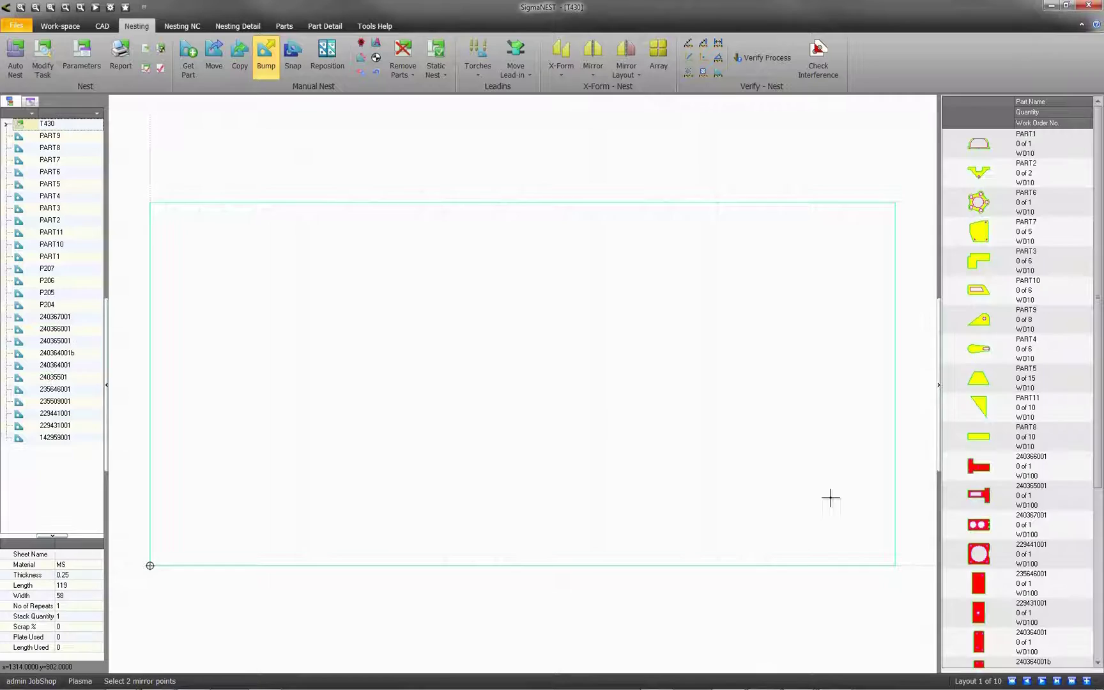
{"action": "left_click", "coordinate": [16, 58]}
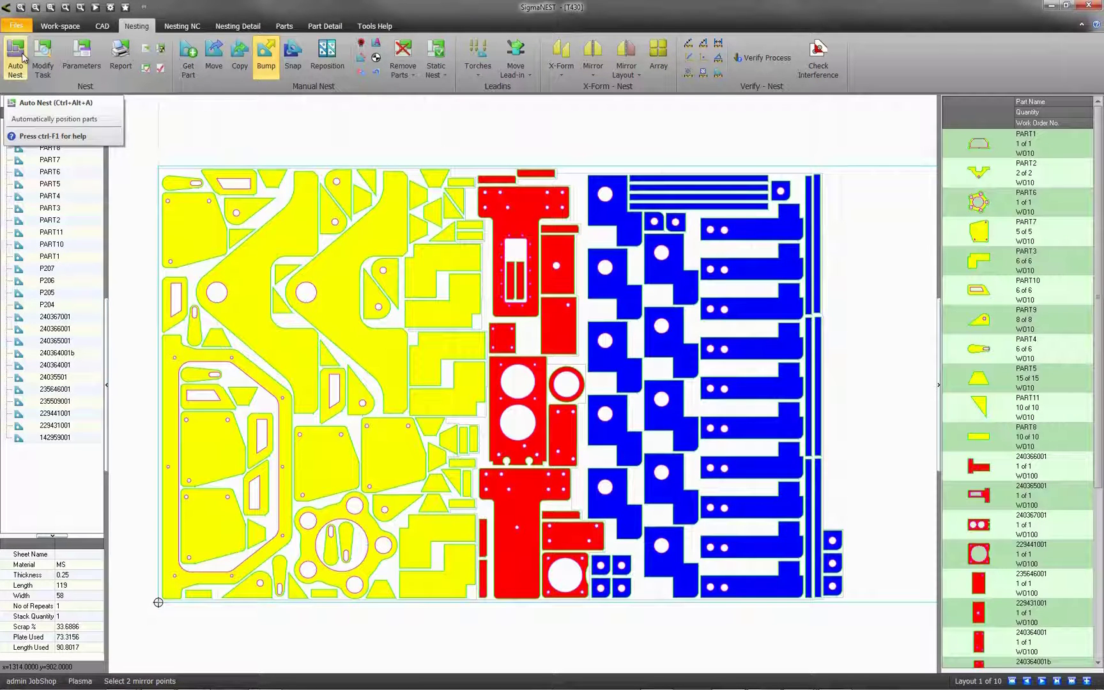
{"action": "left_click", "coordinate": [123, 53]}
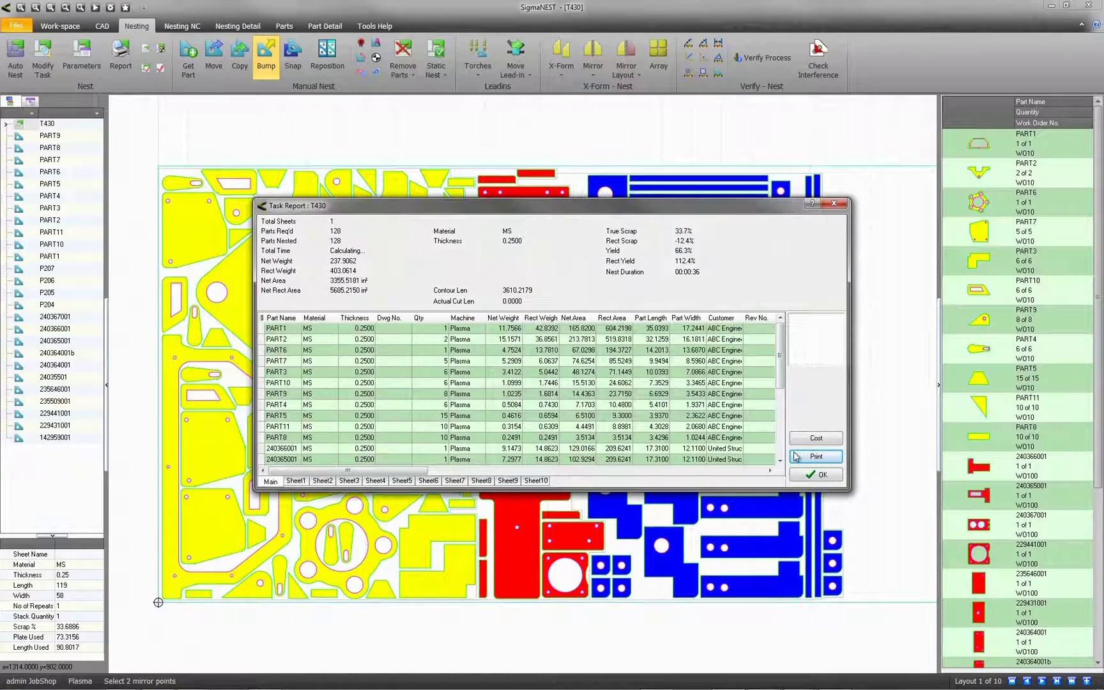
{"action": "left_click", "coordinate": [802, 478]}
- Change Group By Work Order in the Advanced nesting parameters to intermix work orders
{"action": "left_click", "coordinate": [92, 54]}
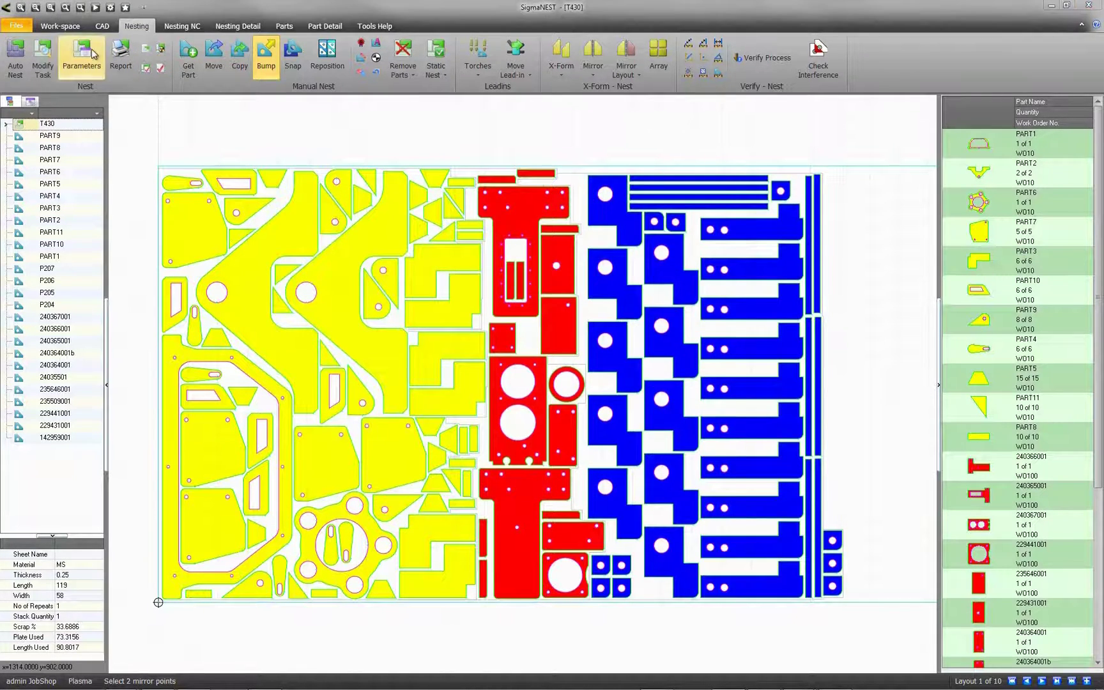
{"action": "left_click", "coordinate": [429, 189]}
{"action": "left_click", "coordinate": [604, 323]}
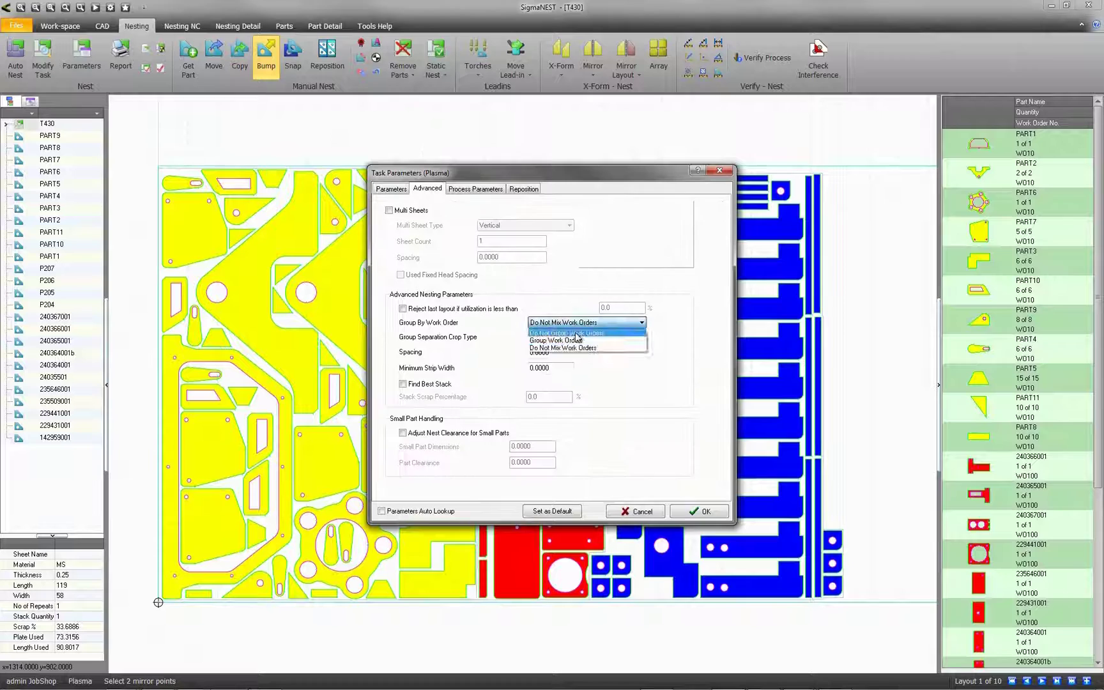
{"action": "left_click", "coordinate": [578, 331]}
{"action": "left_click", "coordinate": [686, 509]}
- Renest the sheet from scratch with the new settings and review the report
{"action": "left_click", "coordinate": [15, 61]}
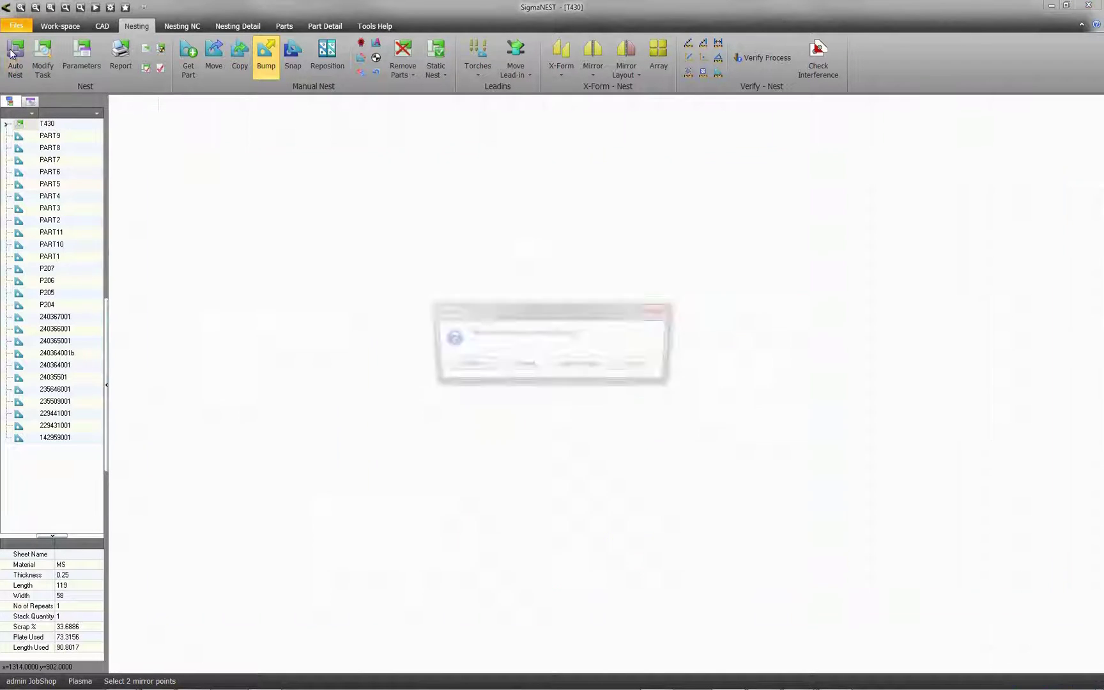
{"action": "left_click", "coordinate": [522, 366]}
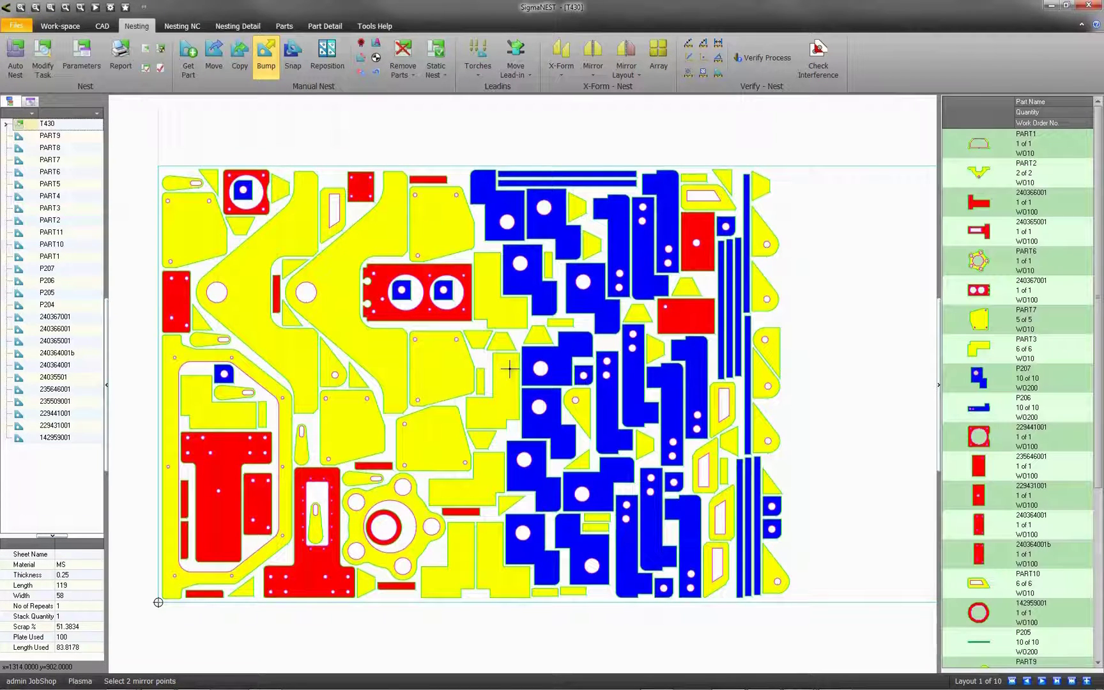
{"action": "left_click", "coordinate": [119, 56]}
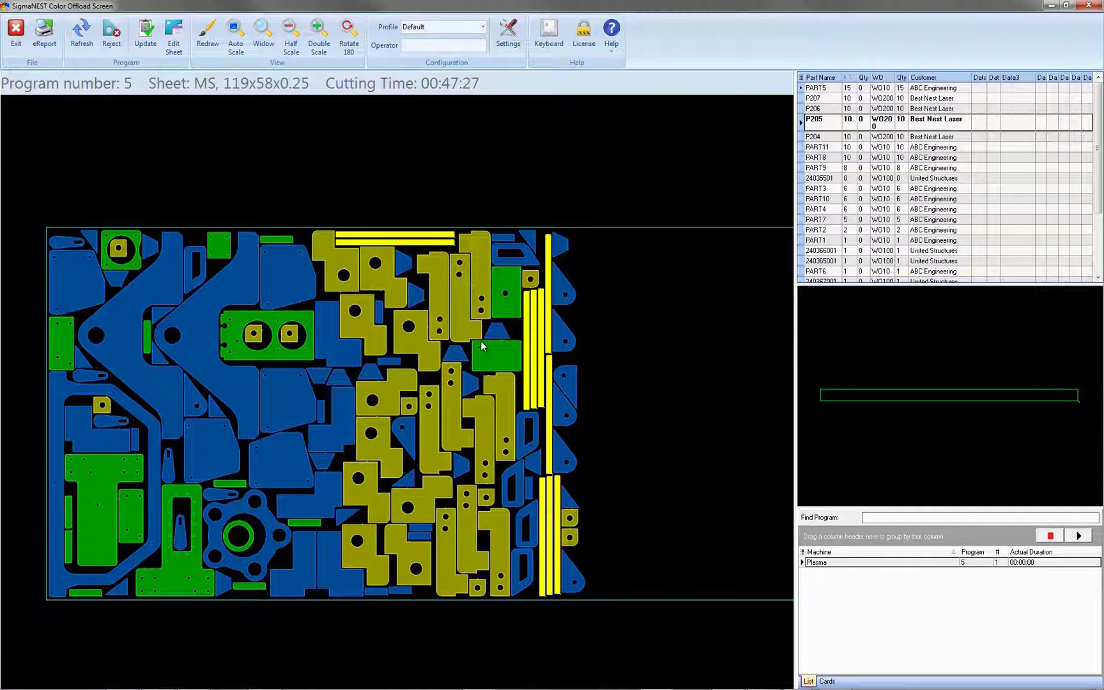
- Select the top-left part on the offload sheet and start rejecting it
{"action": "left_click", "coordinate": [58, 246]}
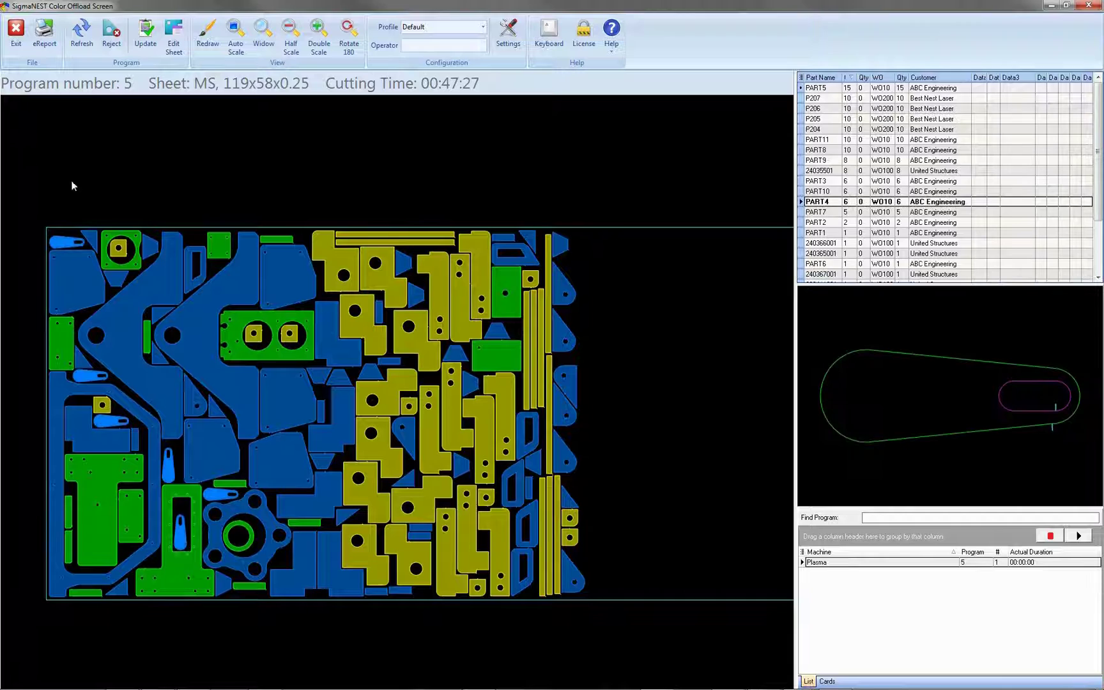
{"action": "left_click", "coordinate": [111, 35]}
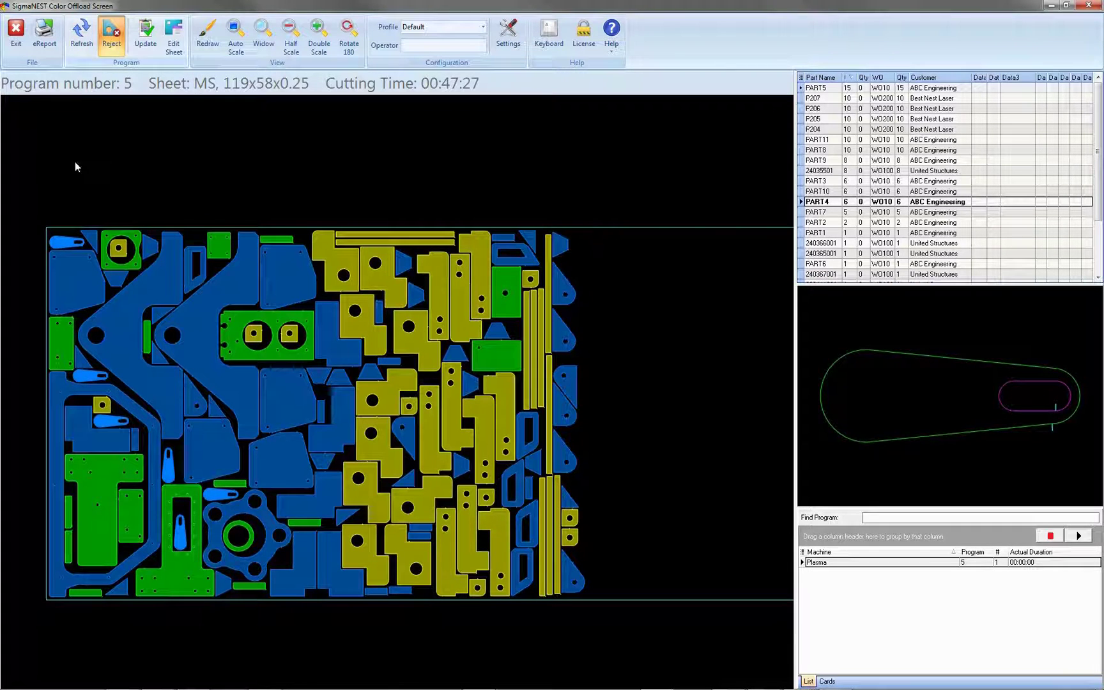
{"action": "left_click", "coordinate": [65, 246]}
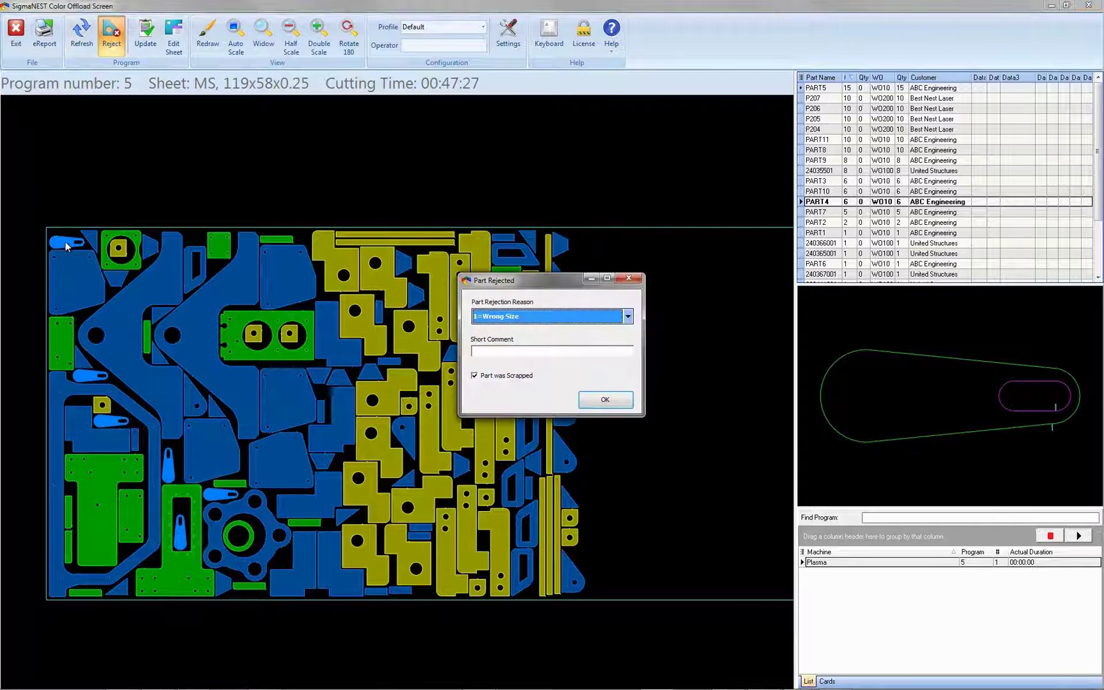
- Reject it as scrapped for a flaw in the plate with comment 'Plate is chipped'
{"action": "left_click", "coordinate": [628, 317]}
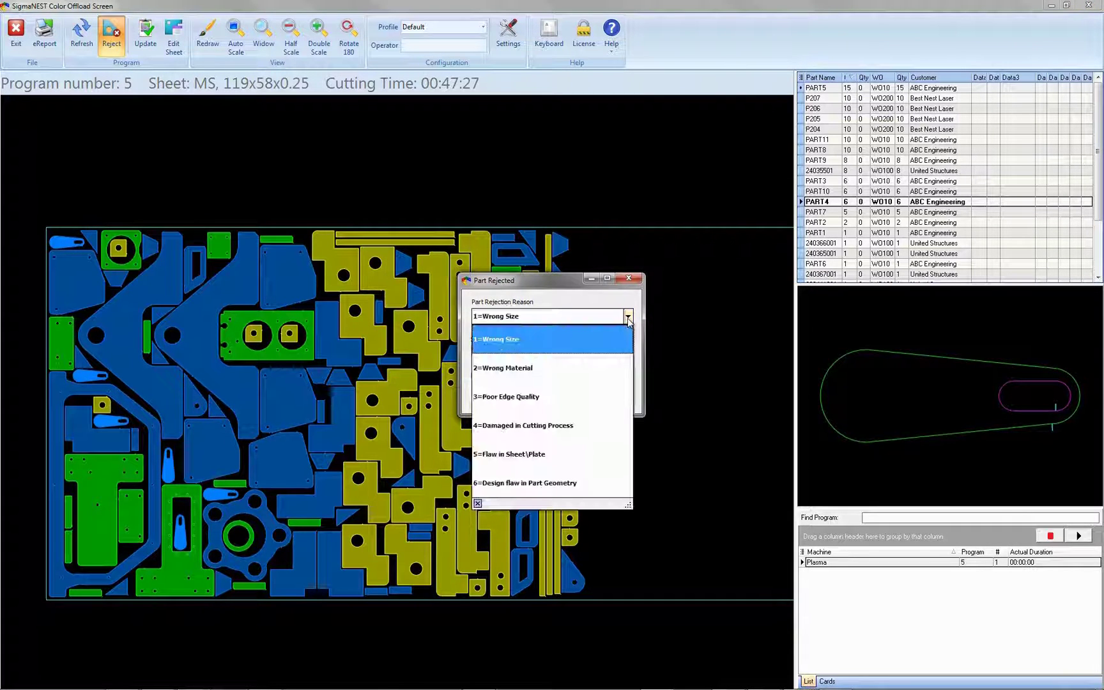
{"action": "left_click", "coordinate": [565, 455]}
{"action": "left_click", "coordinate": [527, 354]}
{"action": "type", "text": "Plate is chipped"}
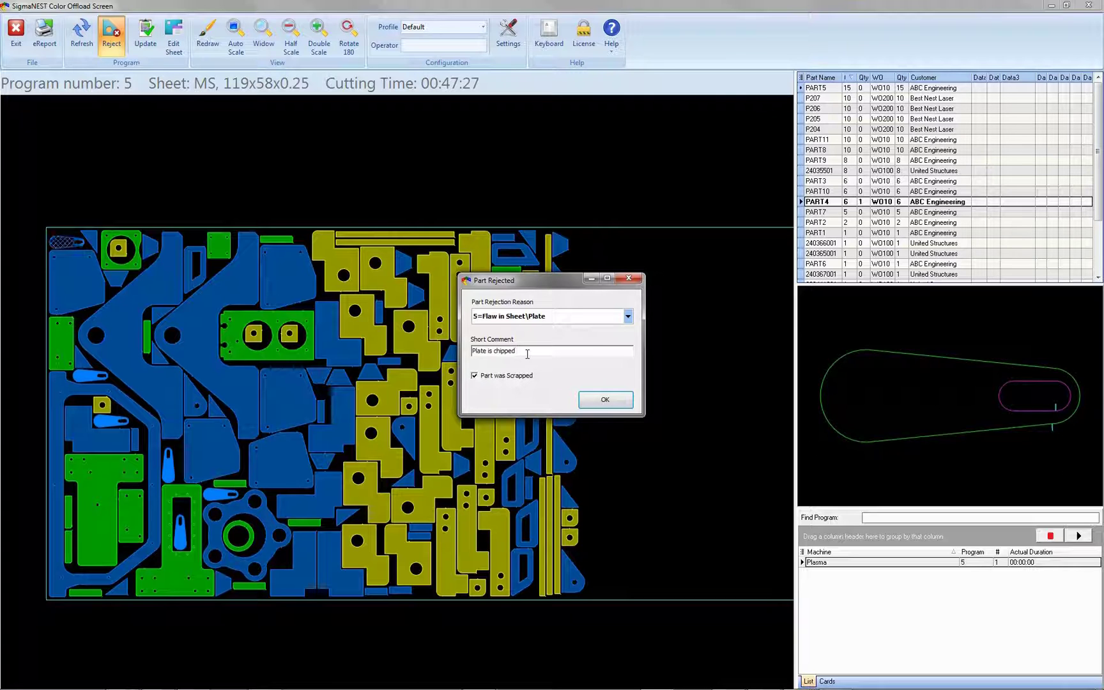
{"action": "left_click", "coordinate": [605, 400]}
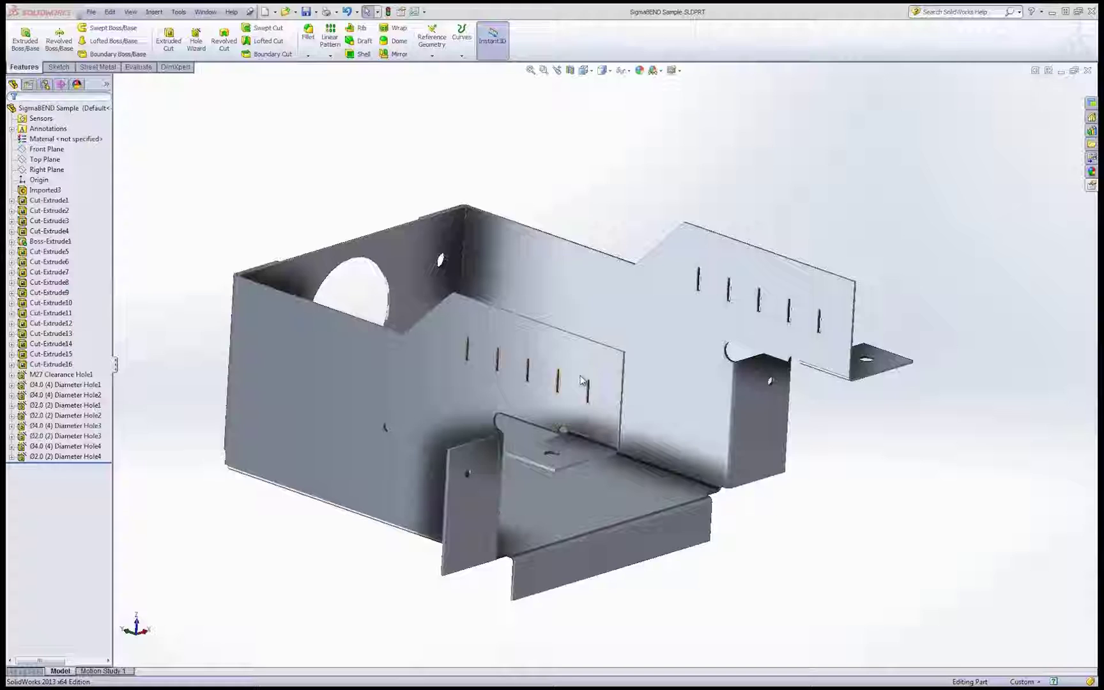
- Orbit the SigmaBEND Sample part in SolidWorks to view it from another angle
{"action": "mouse_move", "coordinate": [577, 373]}
{"action": "middle_mouse_down"}
{"action": "mouse_move", "coordinate": [532, 455]}
{"action": "mouse_move", "coordinate": [592, 446]}
{"action": "middle_mouse_up"}
- Retrieve the active SolidWorks part into SigmaBend and orbit it to an isometric view
{"action": "left_click", "coordinate": [1051, 10]}
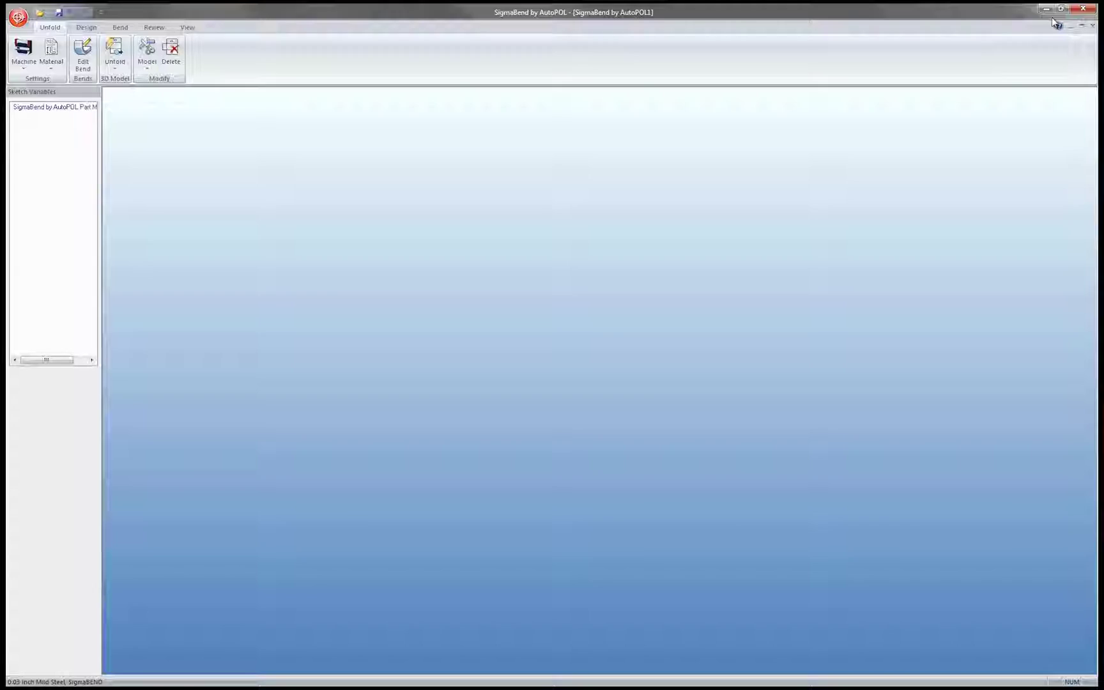
{"action": "left_click", "coordinate": [53, 13]}
{"action": "left_click", "coordinate": [76, 74]}
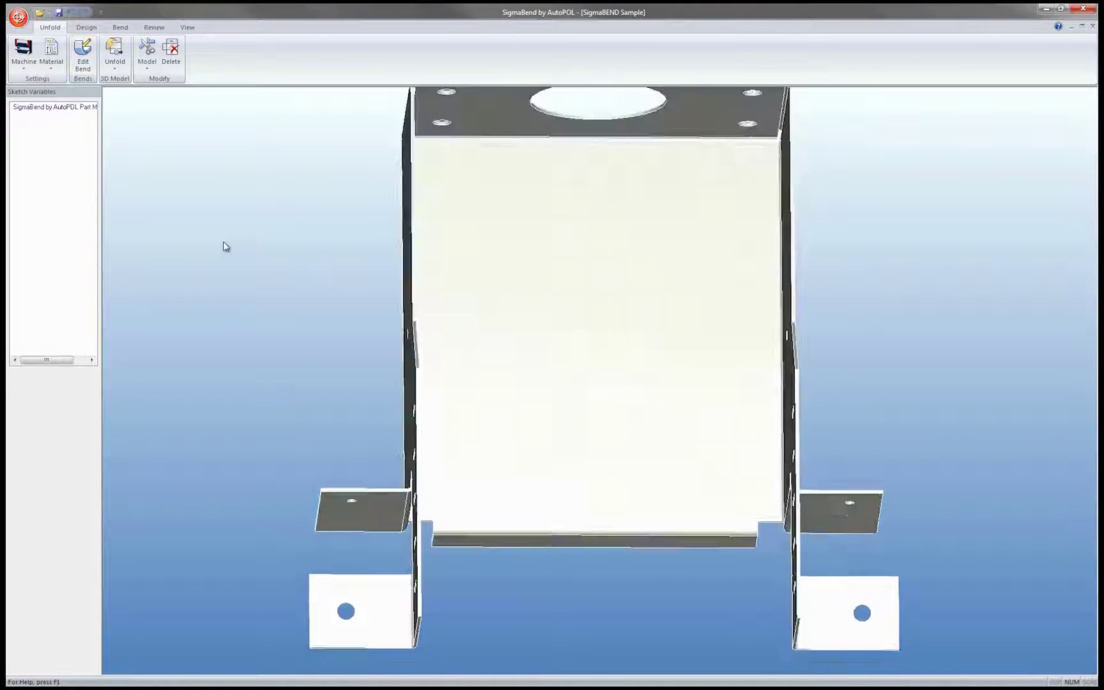
{"action": "mouse_move", "coordinate": [224, 246]}
{"action": "middle_mouse_down"}
{"action": "mouse_move", "coordinate": [193, 175]}
{"action": "mouse_move", "coordinate": [279, 180]}
{"action": "middle_mouse_up"}
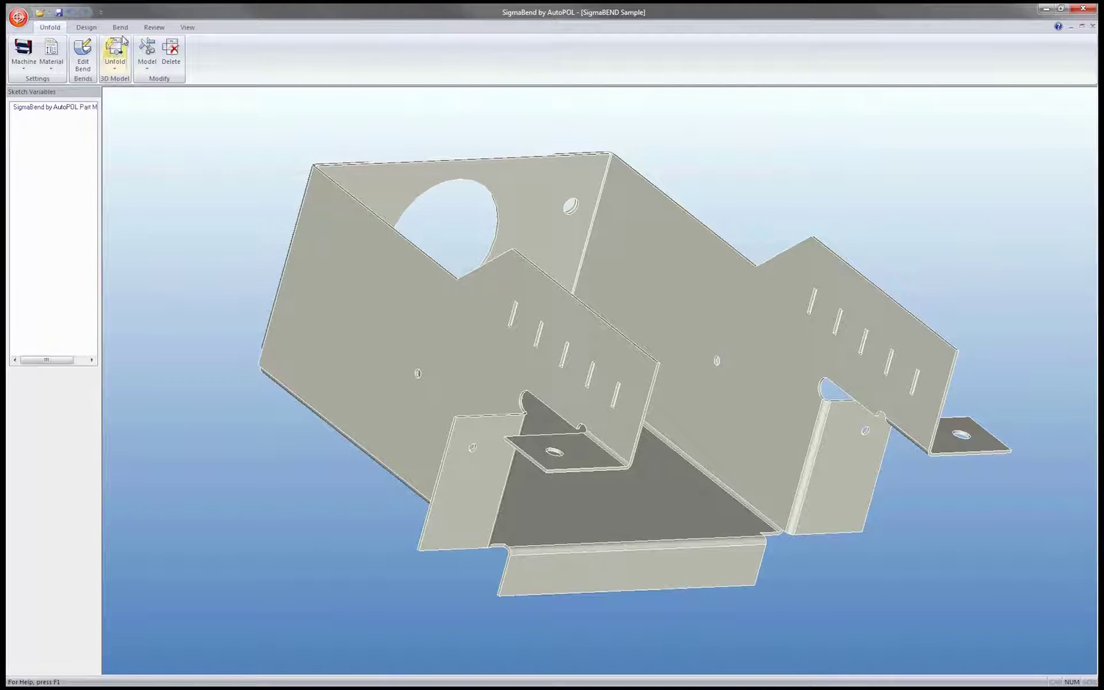
- Unfold the part into a flat pattern and move to bend sequencing
{"action": "left_click", "coordinate": [115, 52]}
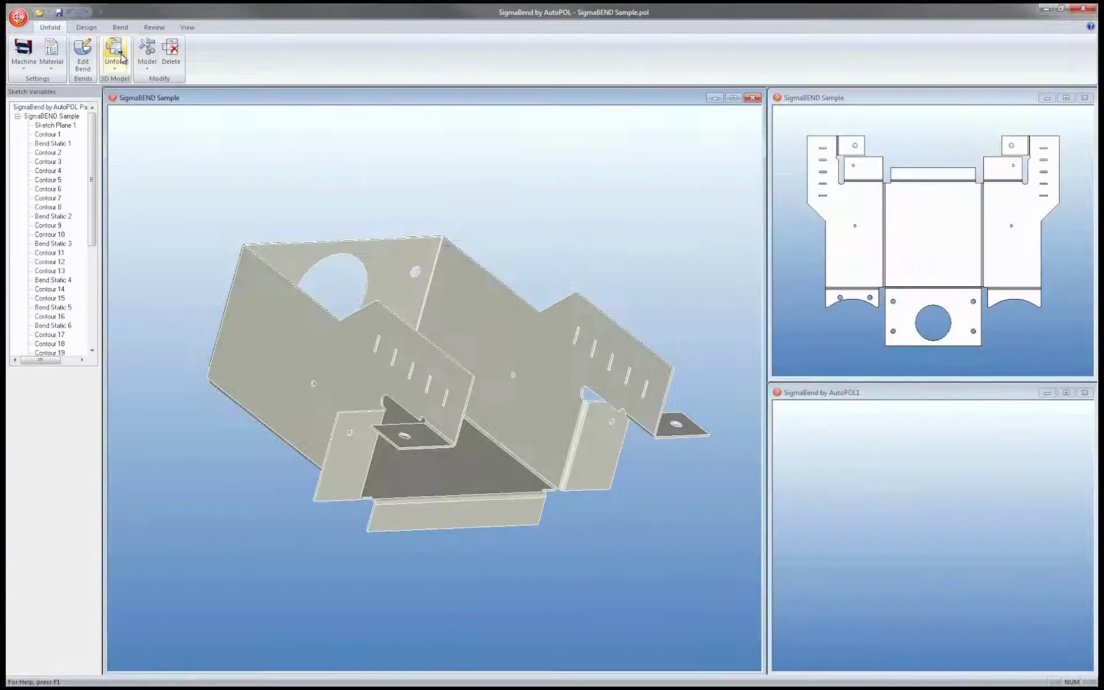
{"action": "left_click", "coordinate": [120, 25]}
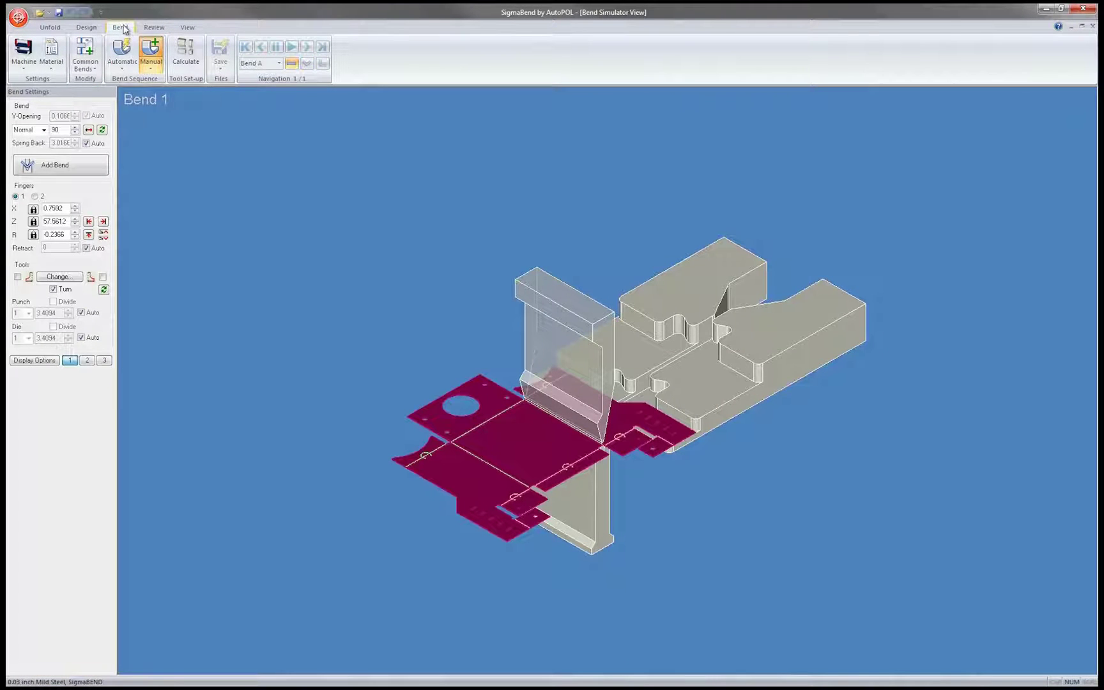
- Search an automatic bend sequence, accept the result and play the bending simulation
{"action": "left_click", "coordinate": [122, 54]}
{"action": "left_click", "coordinate": [454, 375]}
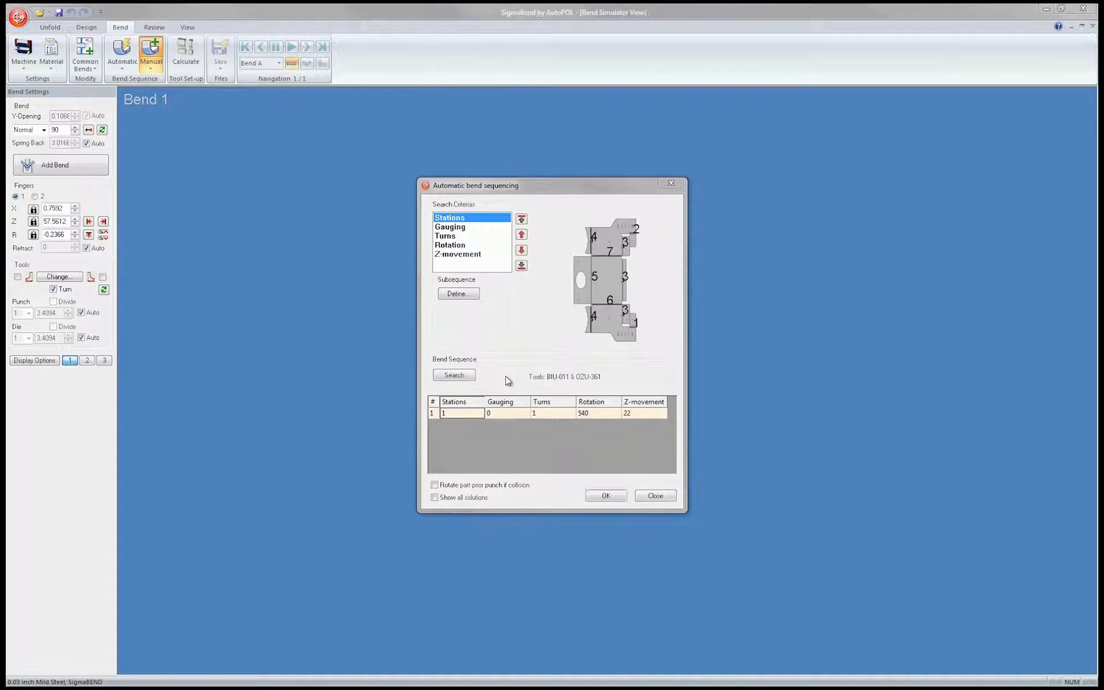
{"action": "left_click", "coordinate": [529, 415]}
{"action": "left_click", "coordinate": [614, 495]}
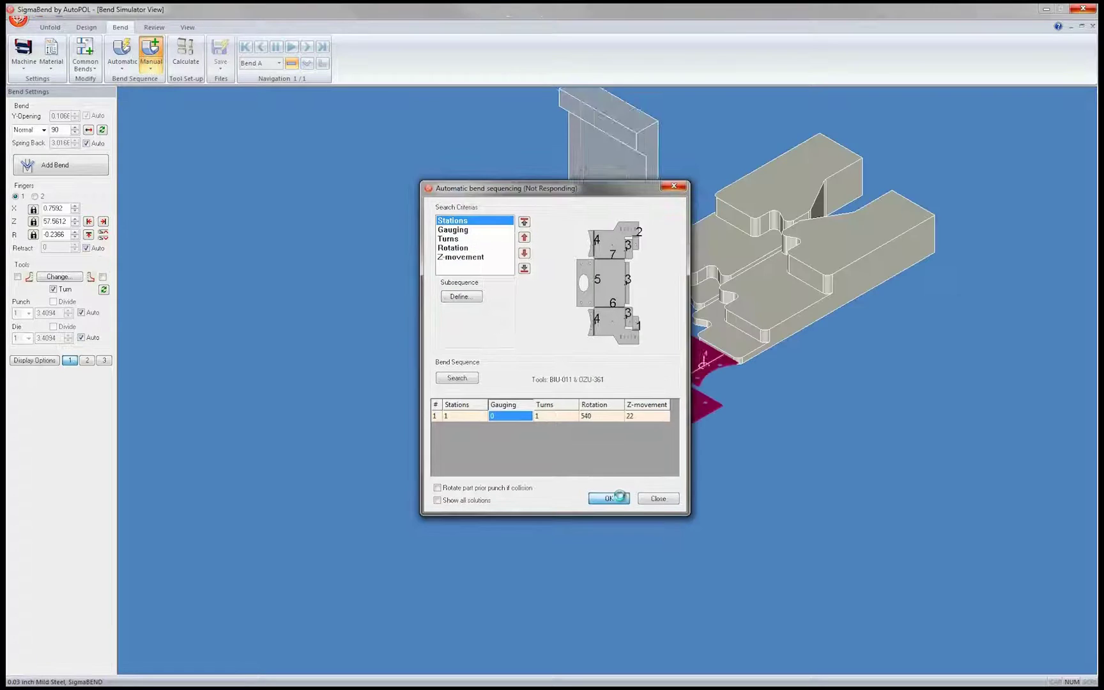
{"action": "left_click", "coordinate": [291, 48]}
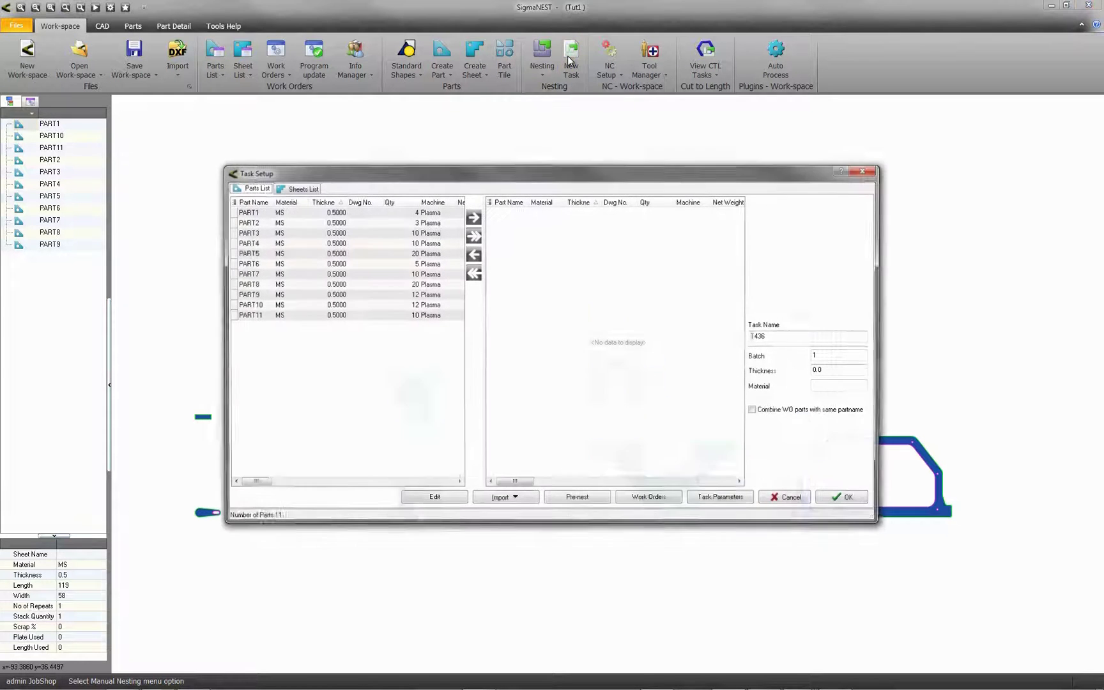
- Add all eleven plasma parts to task T436 and auto-nest them onto sheets
{"action": "left_click", "coordinate": [474, 237]}
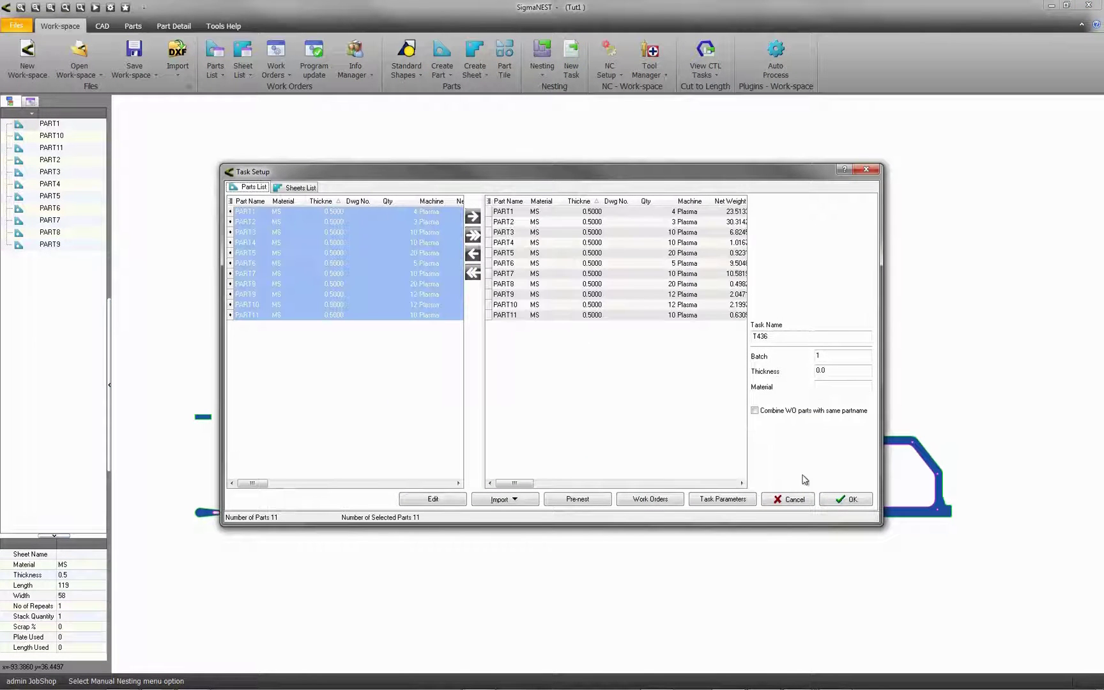
{"action": "left_click", "coordinate": [846, 500]}
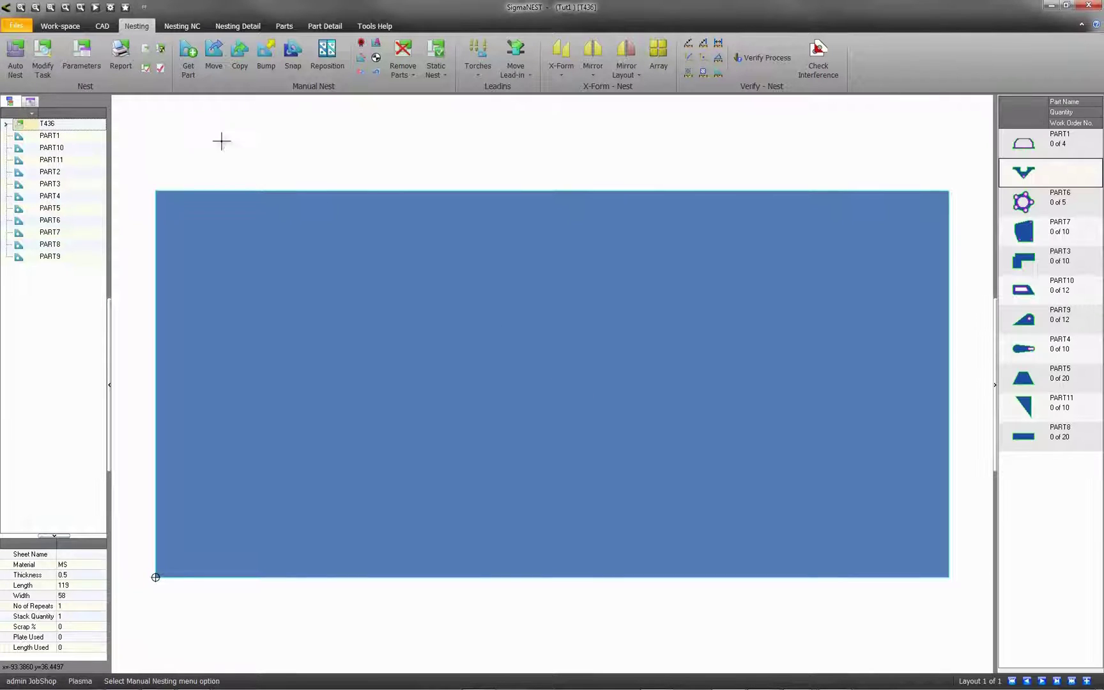
{"action": "left_click", "coordinate": [16, 61]}
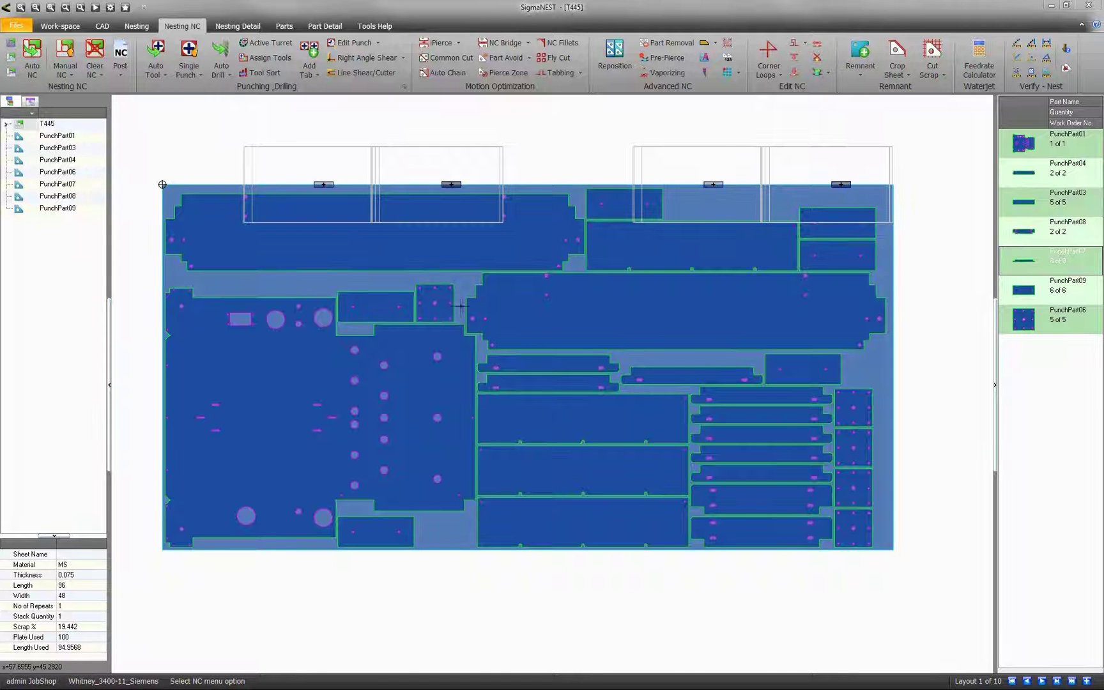
- Generate Auto NC punching toolpaths after reviewing the Parameters and Advanced NC settings
{"action": "left_click", "coordinate": [33, 57]}
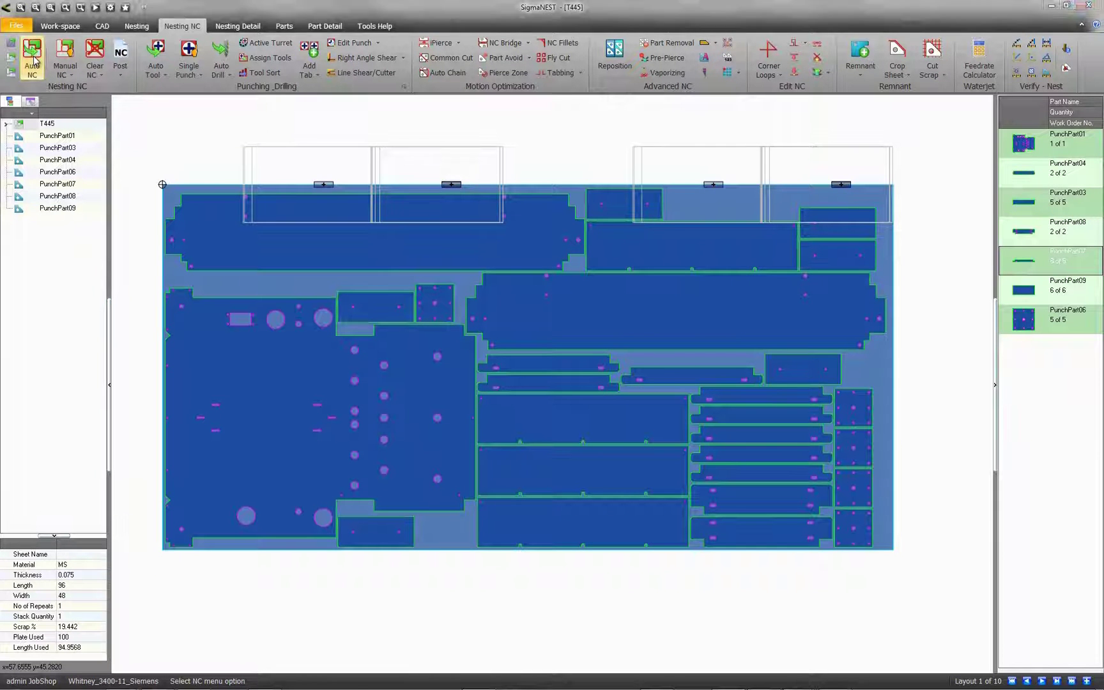
{"action": "left_click", "coordinate": [336, 181]}
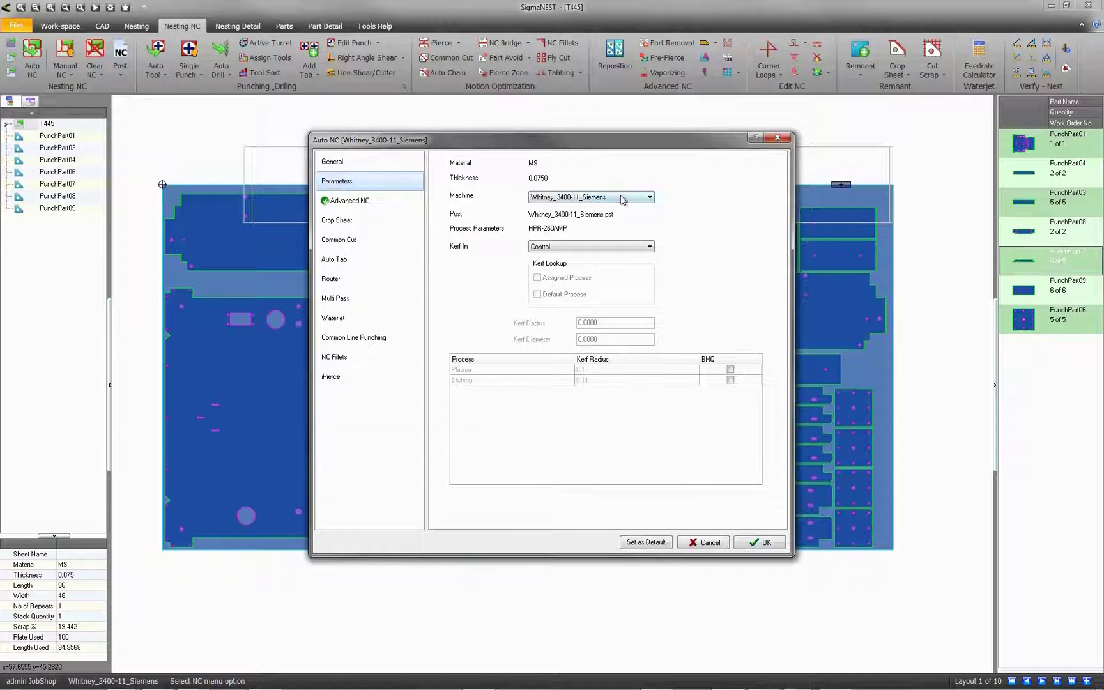
{"action": "left_click", "coordinate": [367, 208]}
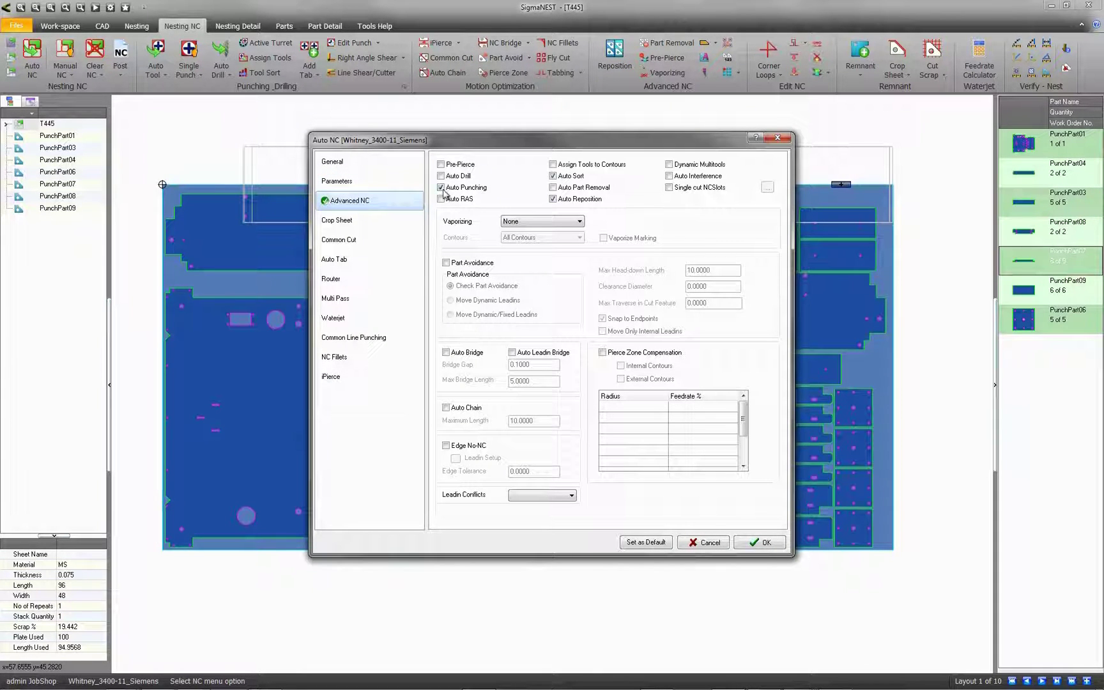
{"action": "left_click", "coordinate": [754, 543]}
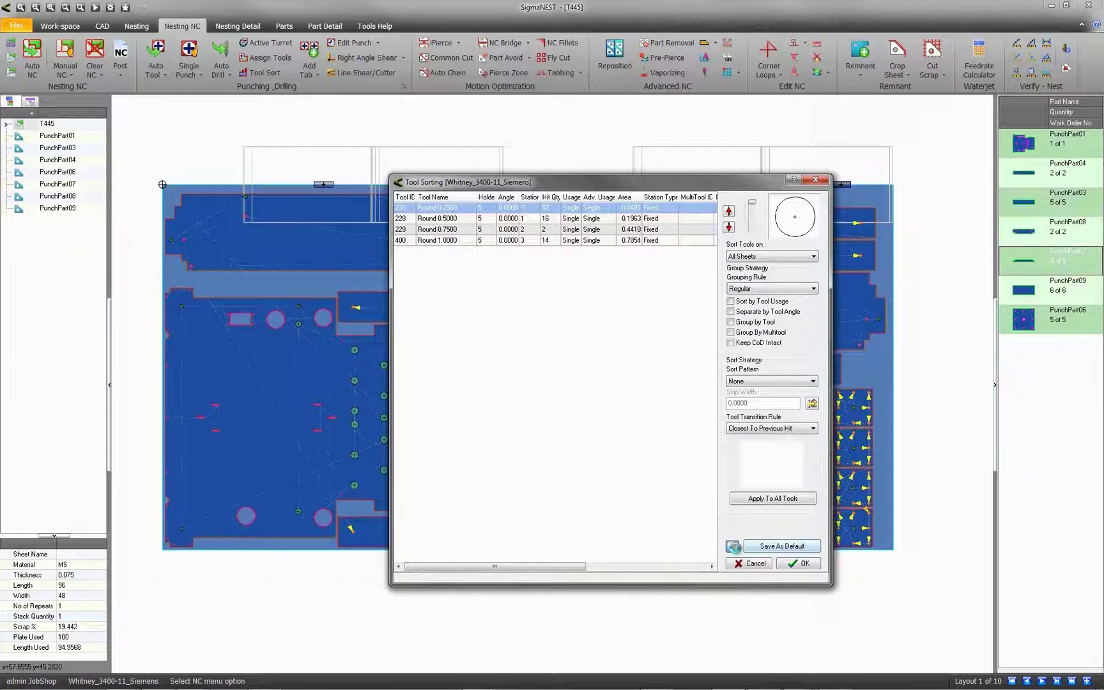
- Accept the tool sorting and step through the NC program in NC Simulate
{"action": "left_click", "coordinate": [792, 564]}
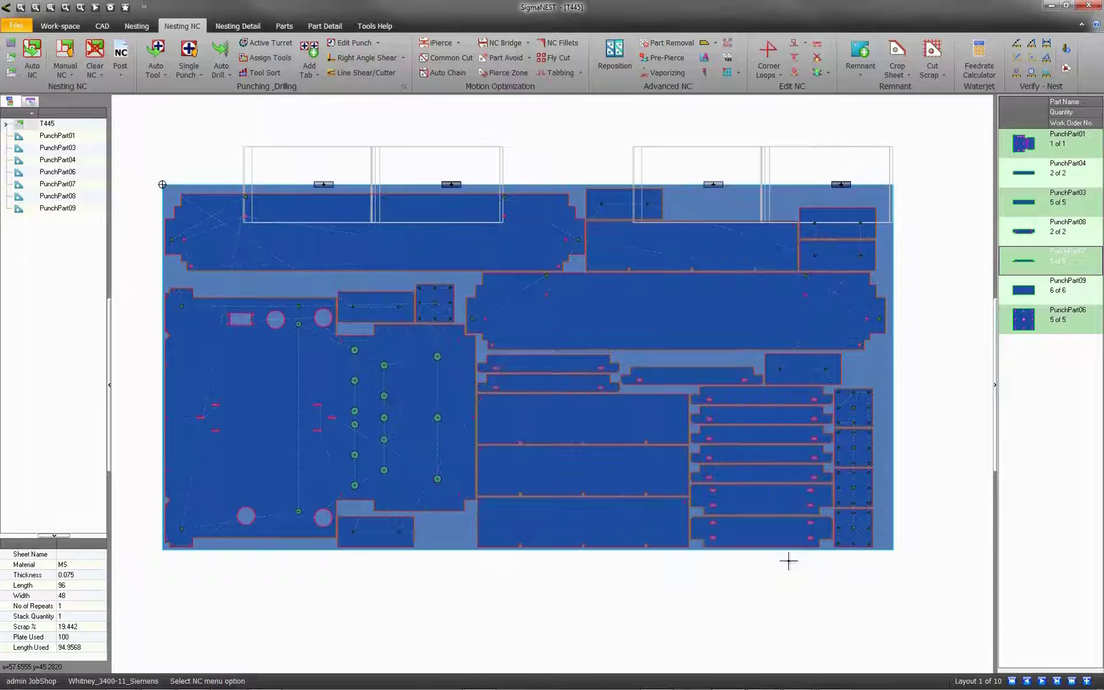
{"action": "left_click", "coordinate": [95, 7]}
{"action": "left_click", "coordinate": [155, 89]}
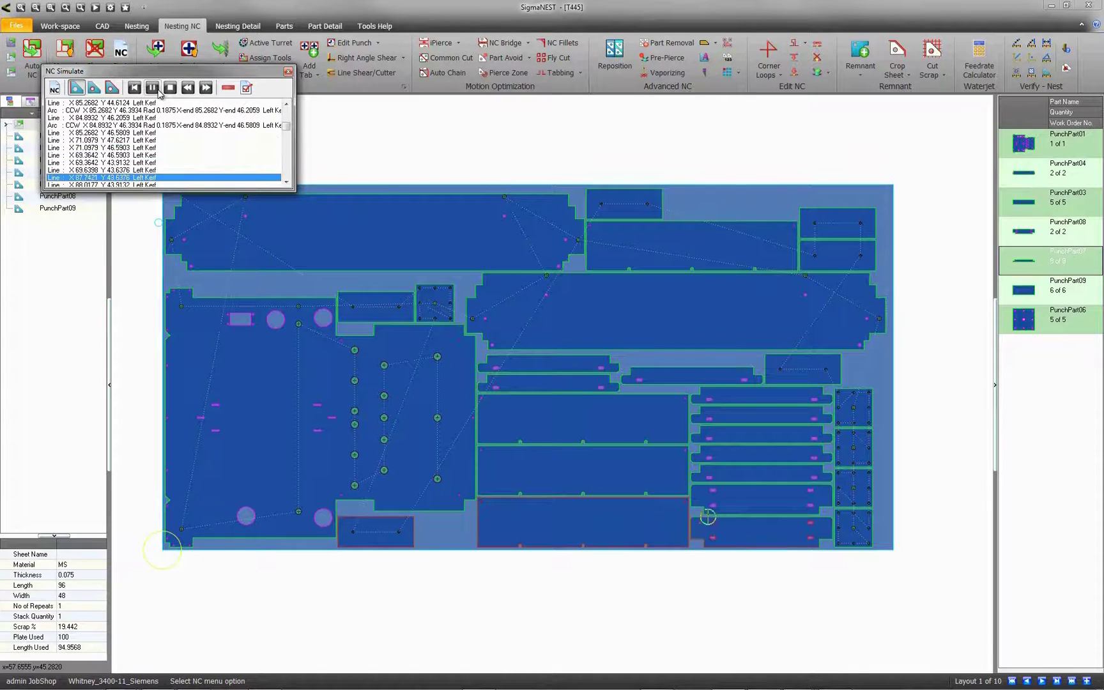
- Change the task's machine to Trumpf_TC2020R in the nesting parameters
{"action": "left_click", "coordinate": [170, 88]}
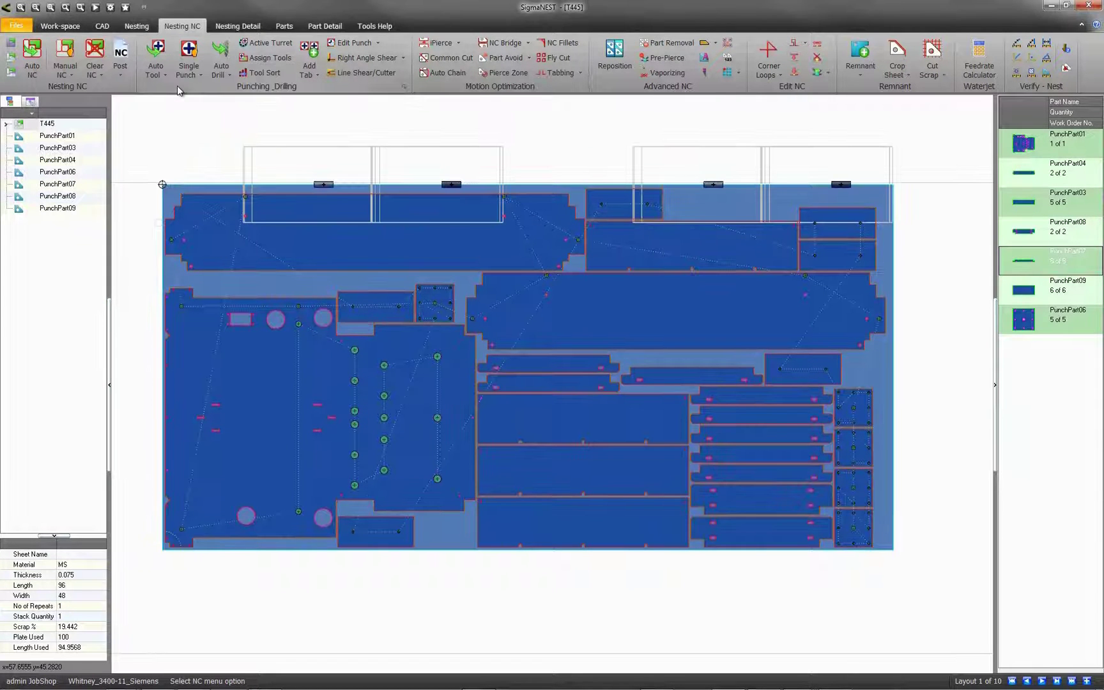
{"action": "left_click", "coordinate": [136, 25]}
{"action": "left_click", "coordinate": [83, 57]}
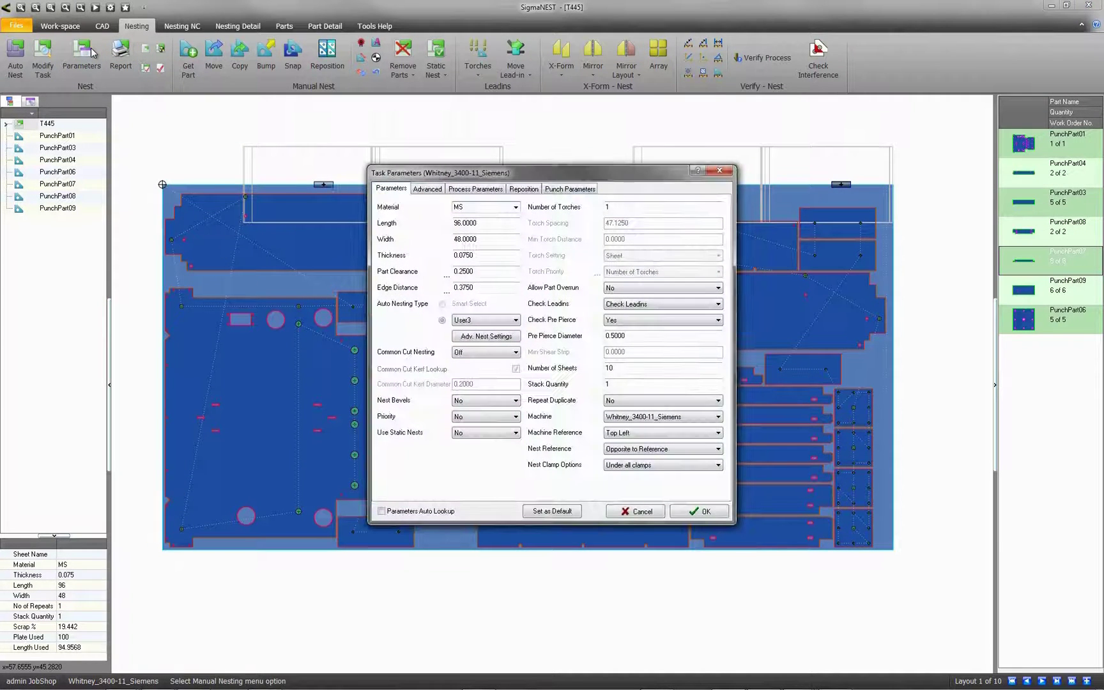
{"action": "left_click", "coordinate": [626, 416]}
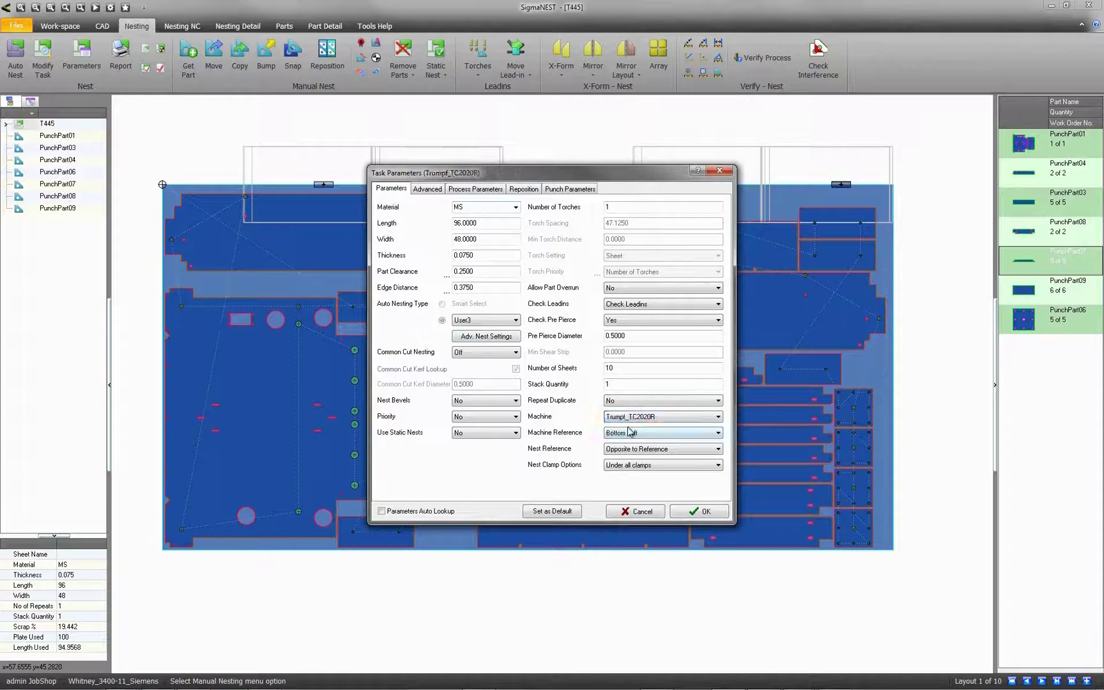
{"action": "left_click", "coordinate": [700, 512]}
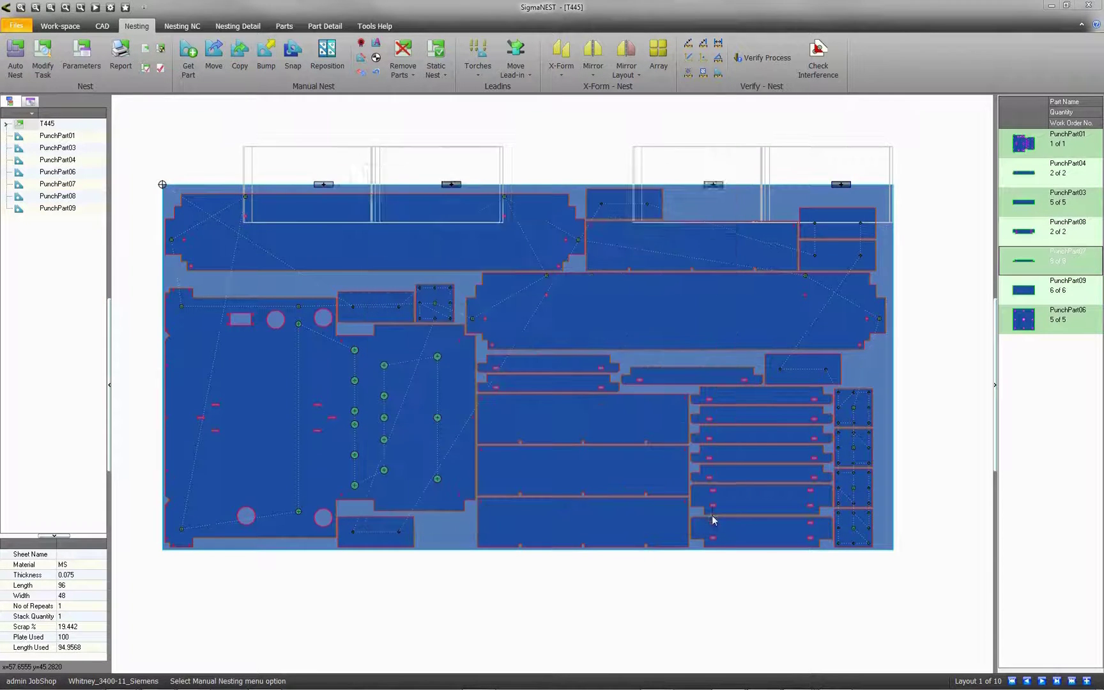
- Clear the sheet, re-nest the parts automatically and Auto Tool all nested parts
{"action": "left_click", "coordinate": [16, 62]}
{"action": "left_click", "coordinate": [537, 364]}
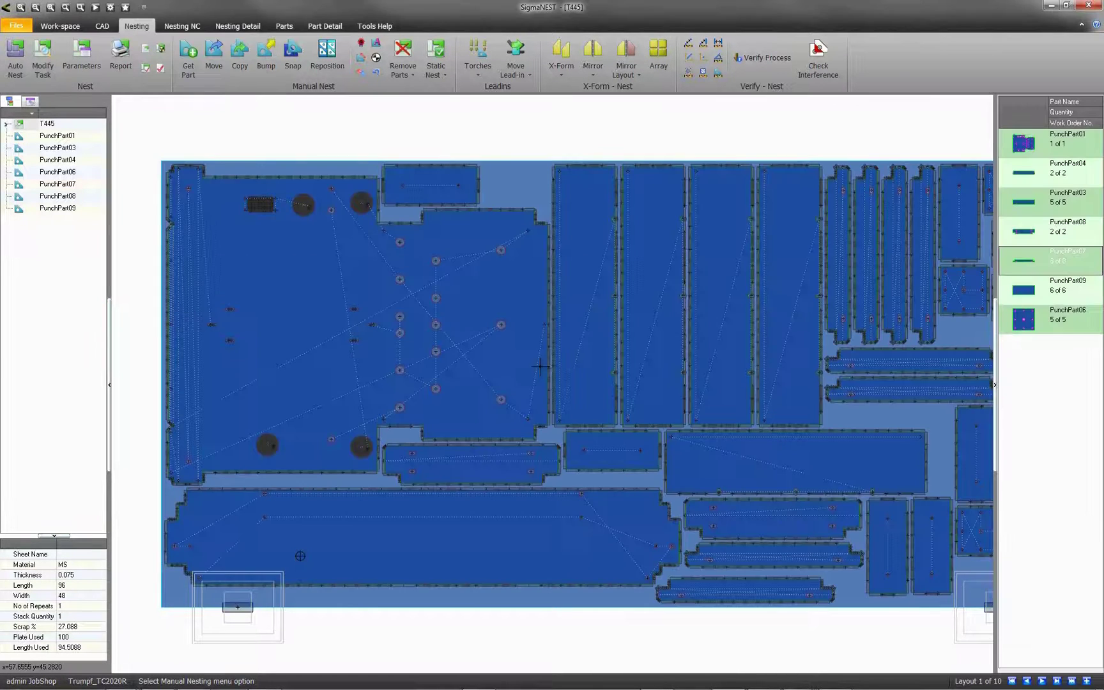
{"action": "left_click", "coordinate": [197, 27]}
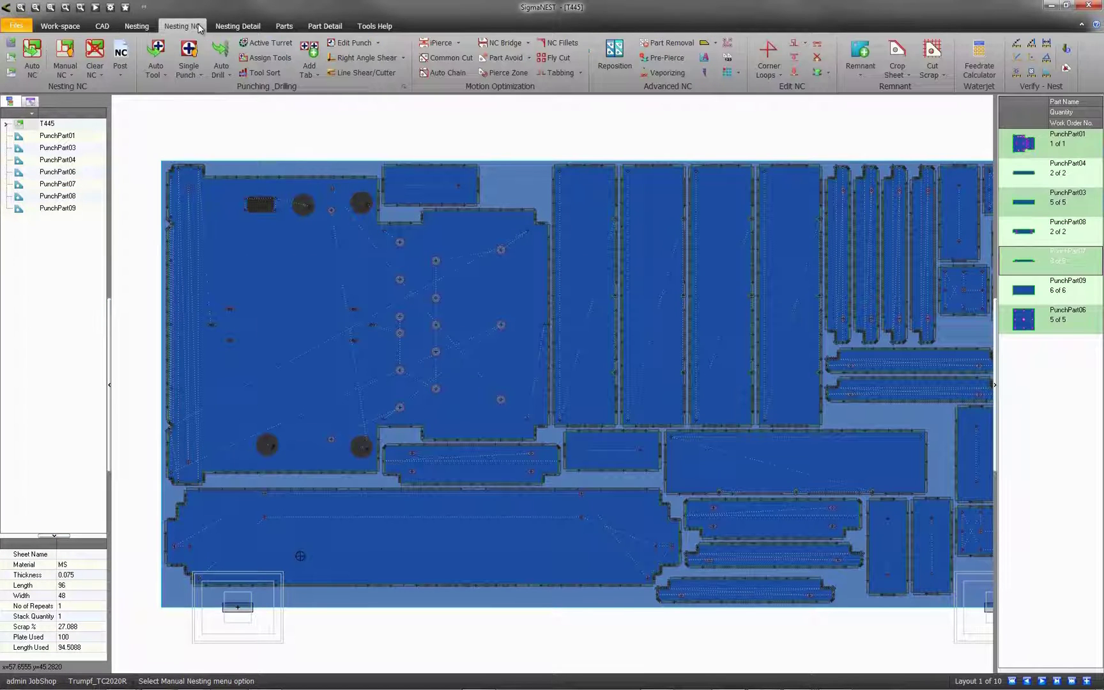
{"action": "left_click", "coordinate": [157, 54]}
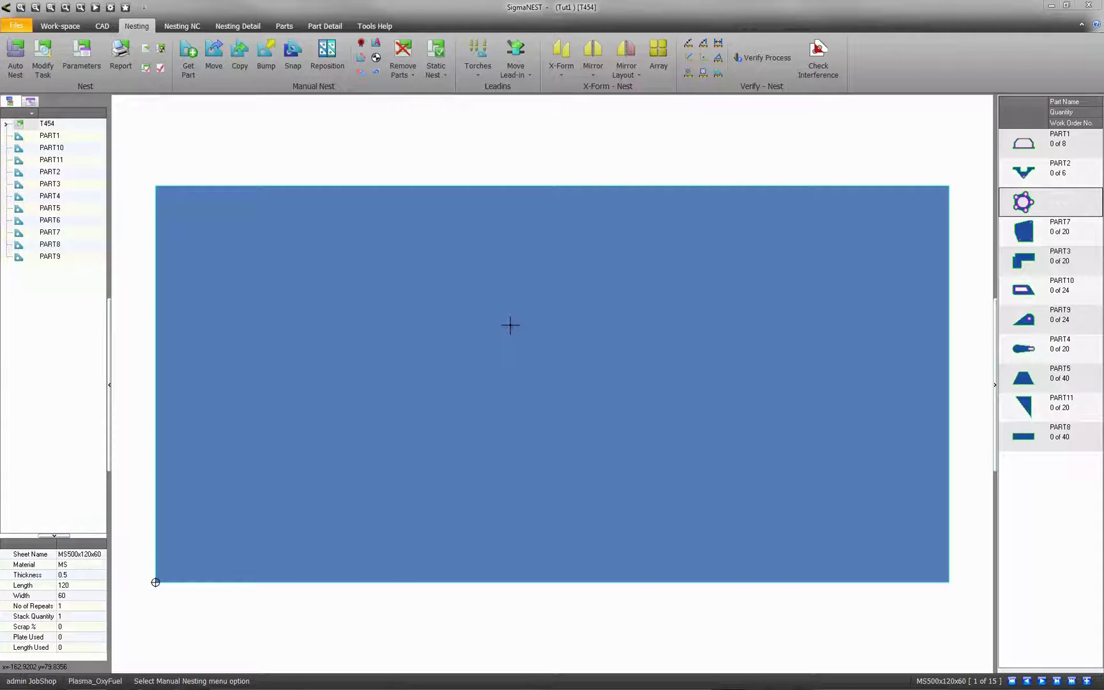
- Auto Nest all parts across the sheets and show sheet 2 of 15
{"action": "left_click", "coordinate": [18, 59]}
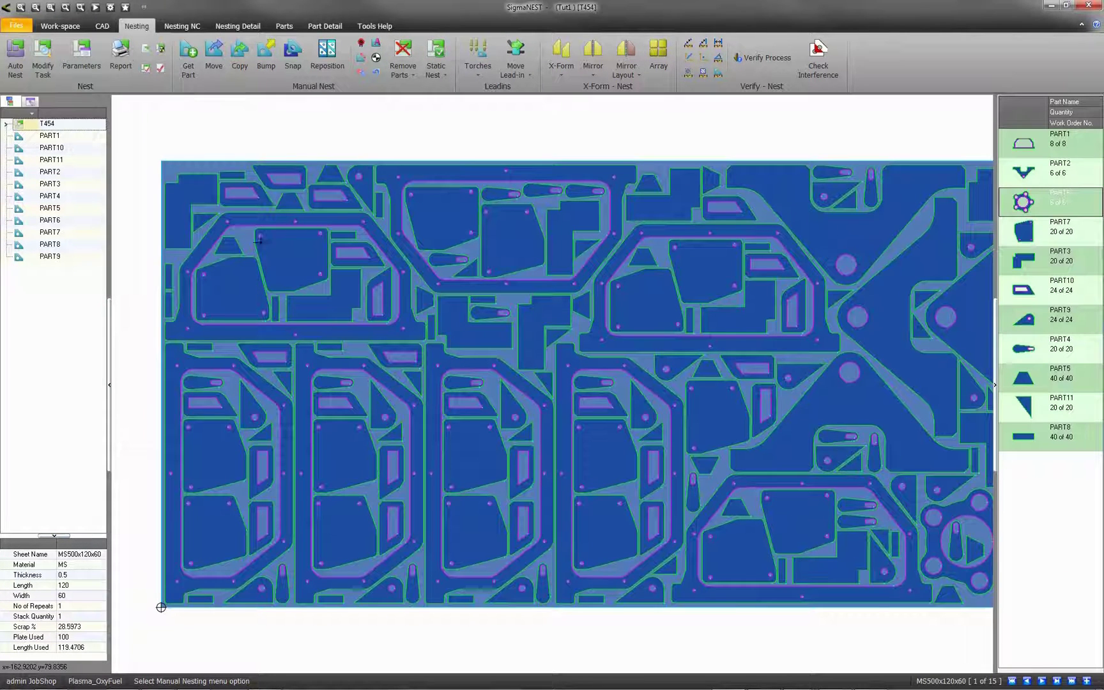
{"action": "left_click", "coordinate": [1027, 682]}
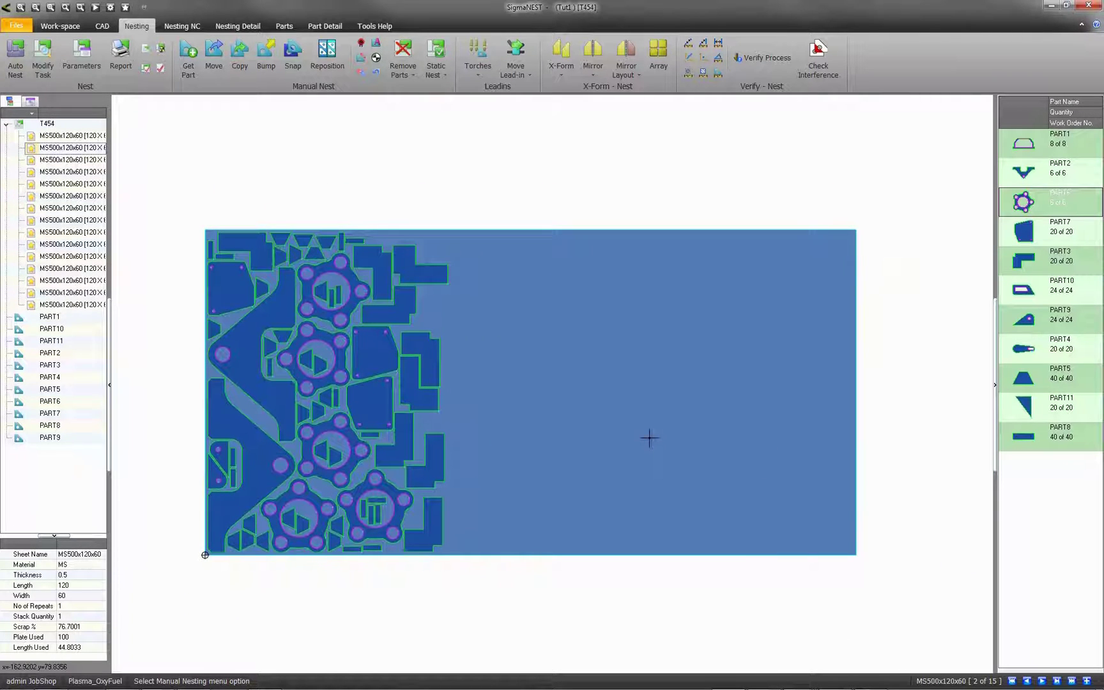
- Generate cutting paths with Create Remnant enabled on the Crop Sheet settings
{"action": "left_click", "coordinate": [181, 27]}
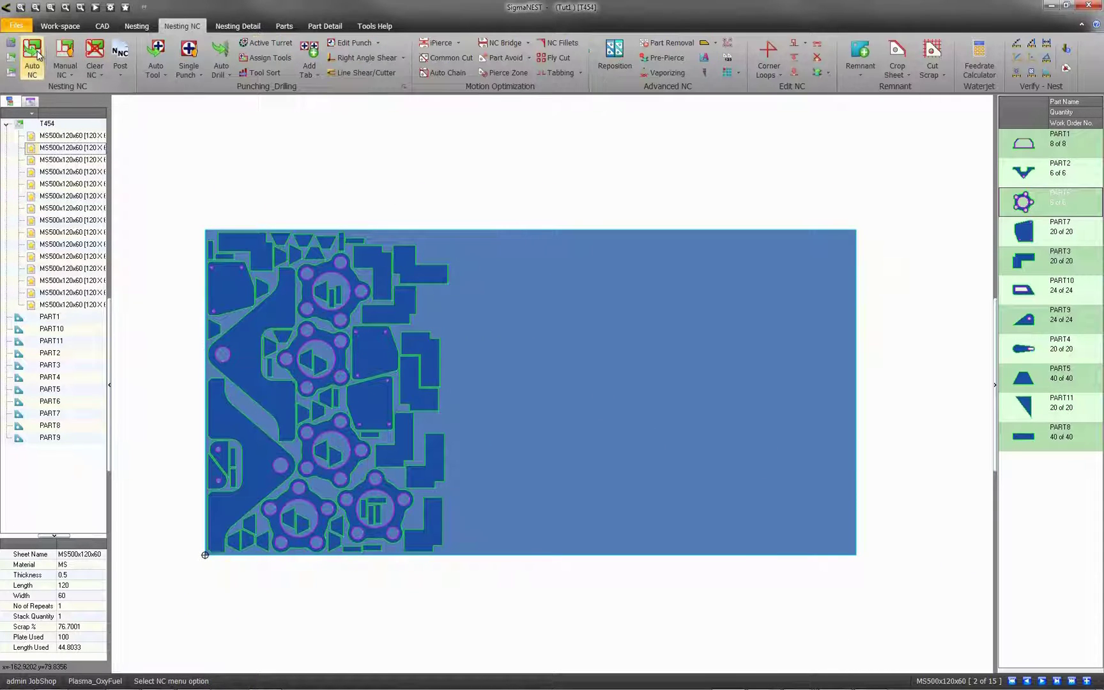
{"action": "left_click", "coordinate": [35, 55]}
{"action": "left_click", "coordinate": [346, 220]}
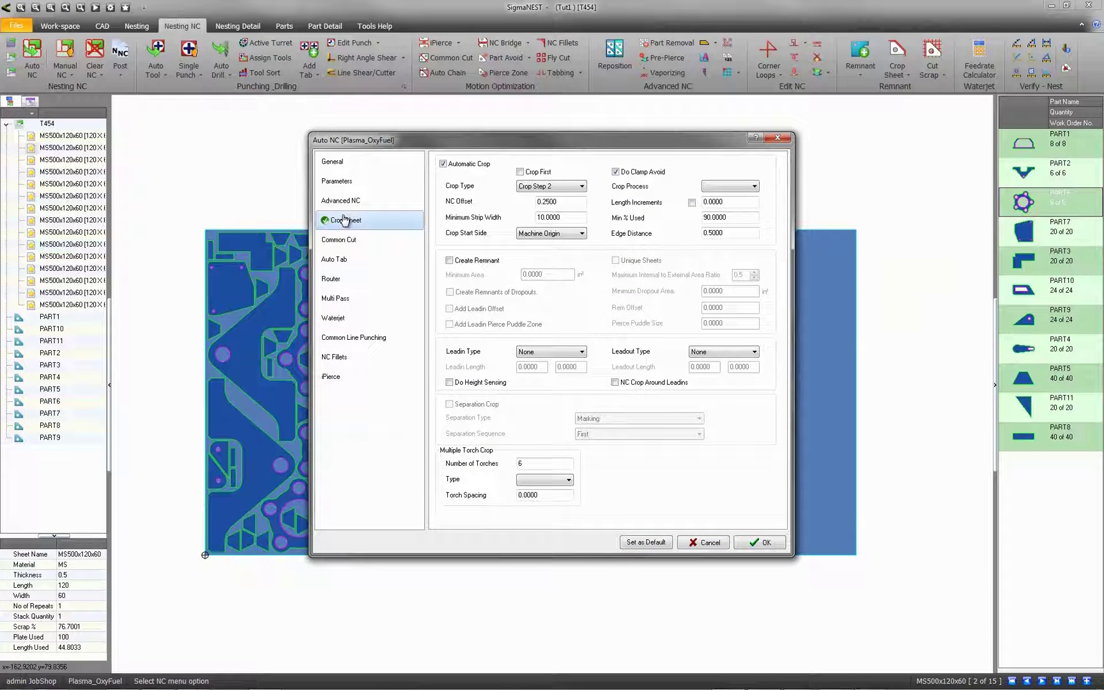
{"action": "left_click", "coordinate": [450, 260]}
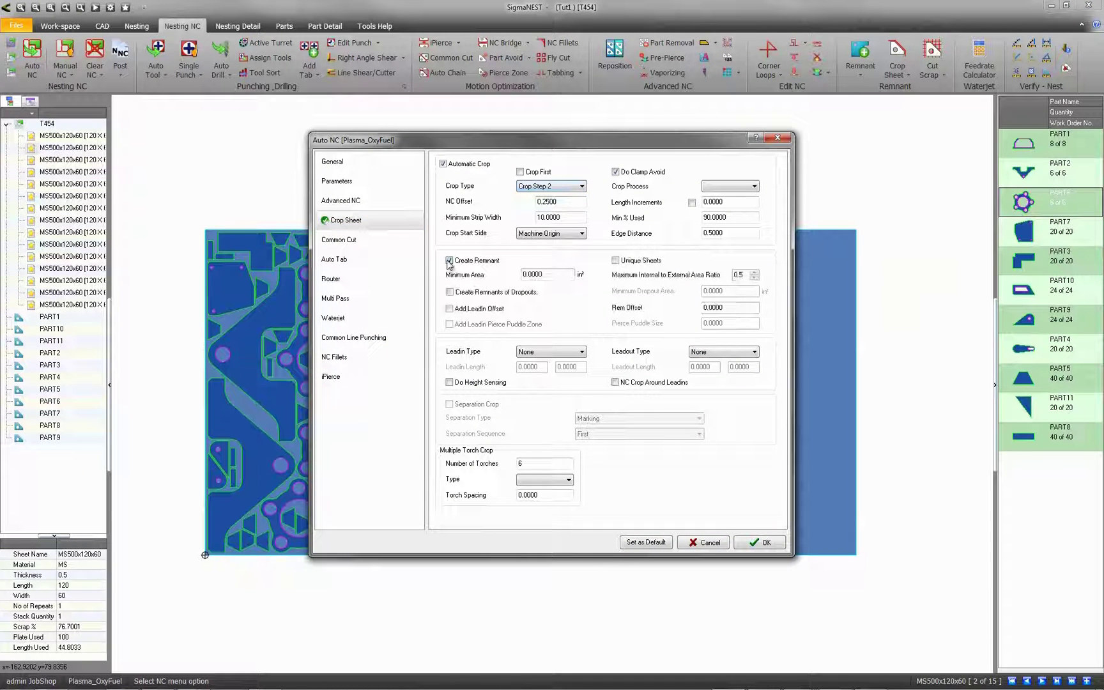
{"action": "left_click", "coordinate": [761, 542]}
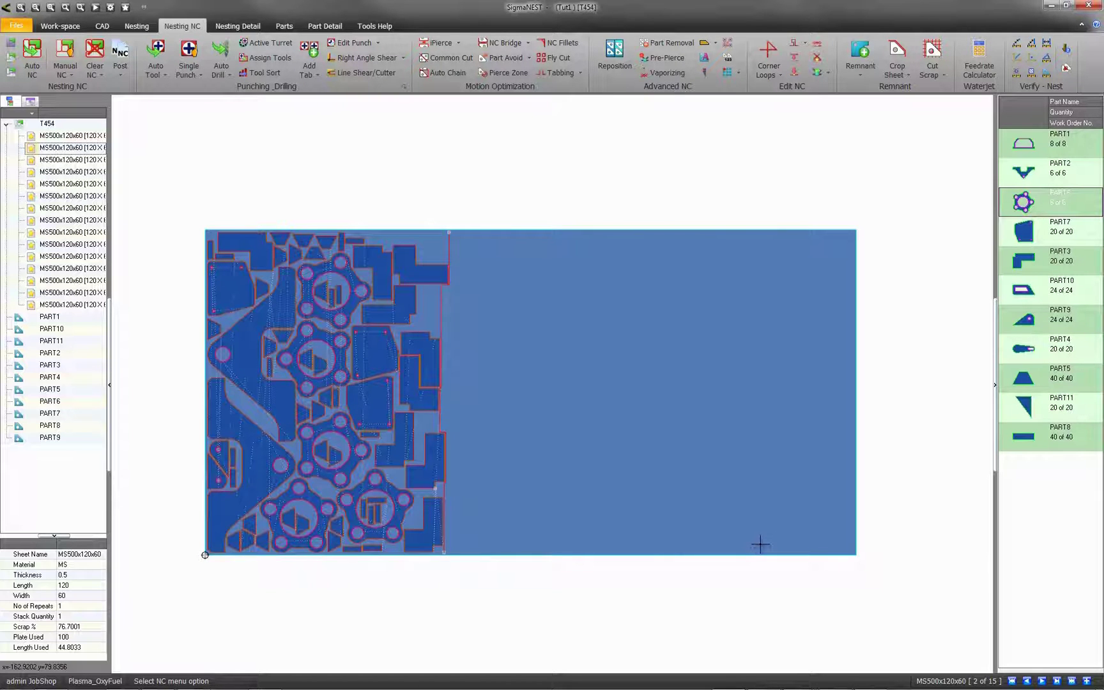
- Create remnants with default offsets, review both, and untick Keep for the small fragmented remnant
{"action": "left_click", "coordinate": [860, 54]}
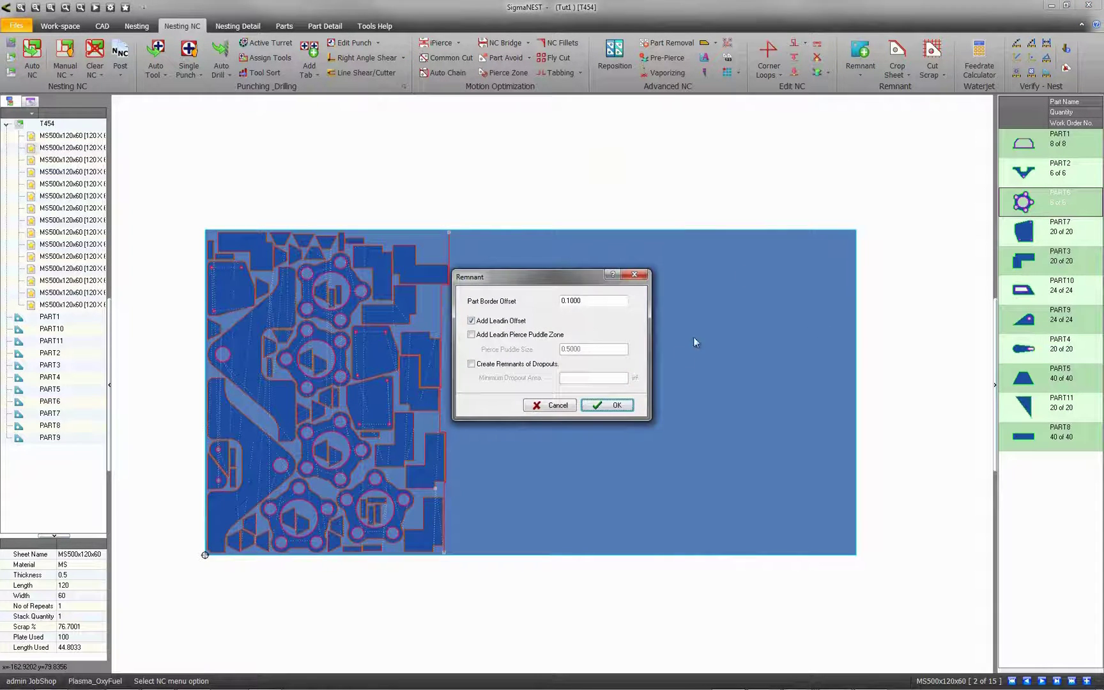
{"action": "left_click", "coordinate": [617, 408]}
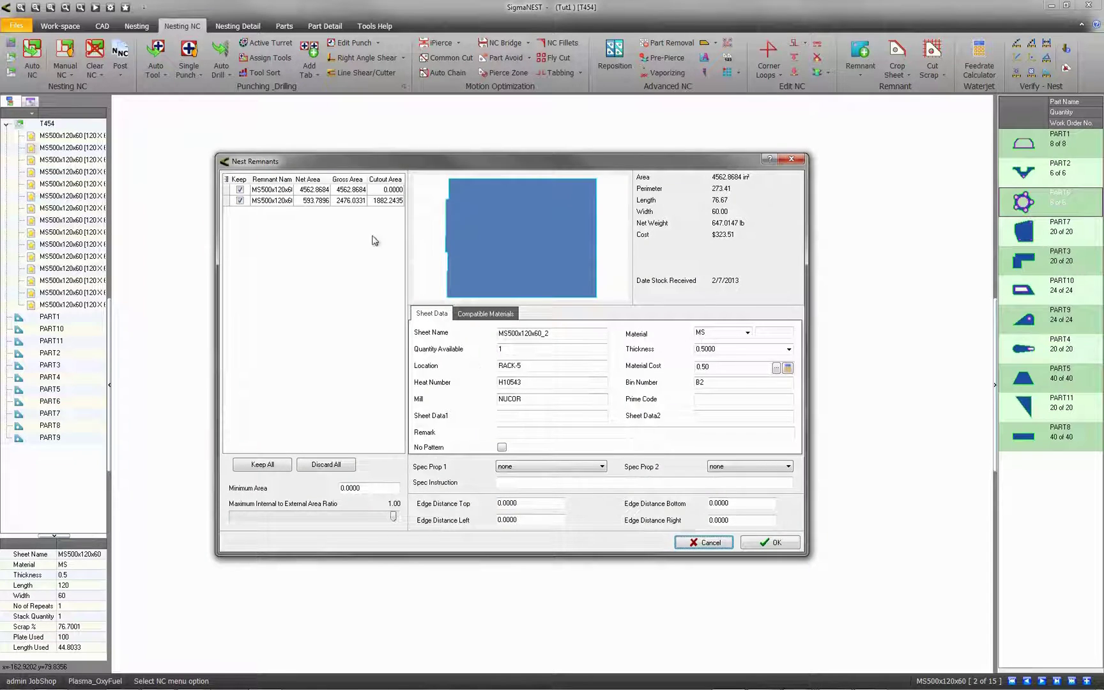
{"action": "left_click", "coordinate": [363, 200]}
{"action": "left_click", "coordinate": [358, 200]}
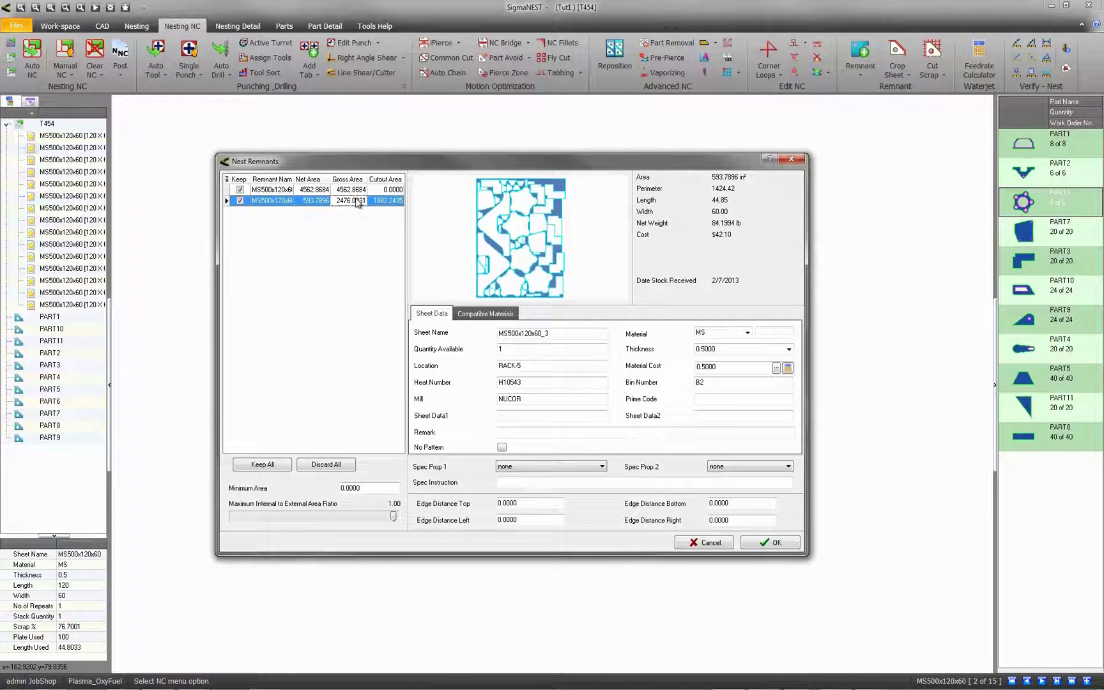
{"action": "mouse_move", "coordinate": [393, 518]}
{"action": "left_mouse_down"}
{"action": "mouse_move", "coordinate": [343, 521]}
{"action": "mouse_move", "coordinate": [394, 517]}
{"action": "left_mouse_up"}
{"action": "left_click", "coordinate": [242, 203]}
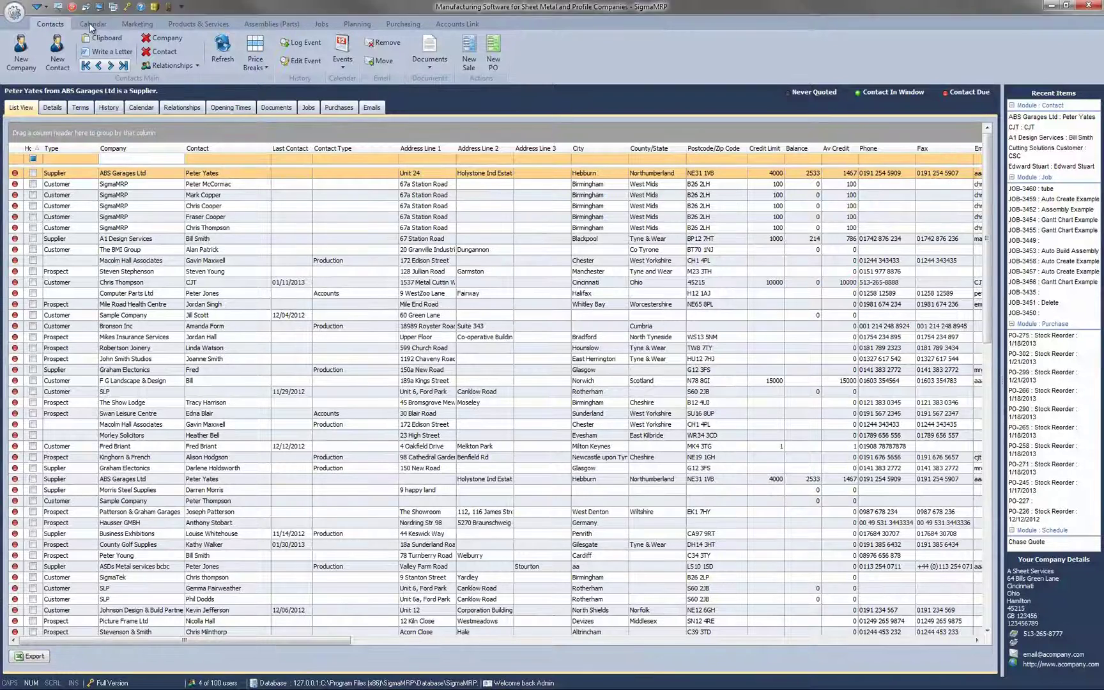
- Browse the calendar, marketing, products, assemblies, purchasing and accounts modules, returning to Contacts
{"action": "left_click", "coordinate": [92, 23]}
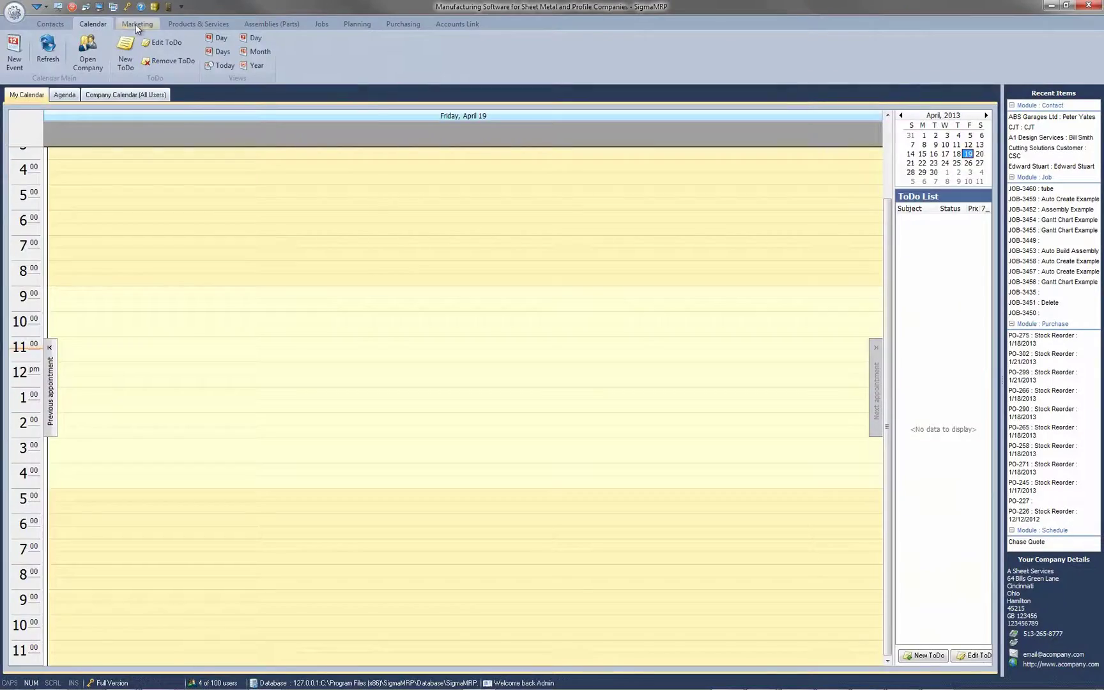
{"action": "left_click", "coordinate": [136, 24]}
{"action": "left_click", "coordinate": [205, 24]}
{"action": "left_click", "coordinate": [272, 24]}
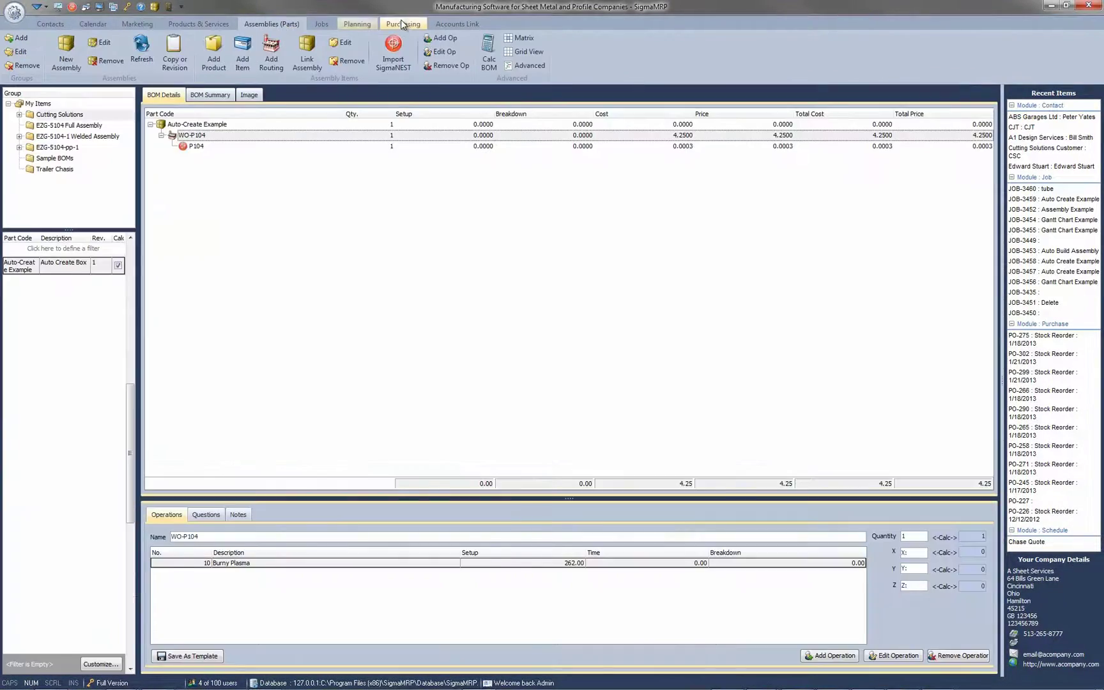
{"action": "left_click", "coordinate": [403, 24]}
{"action": "left_click", "coordinate": [450, 24]}
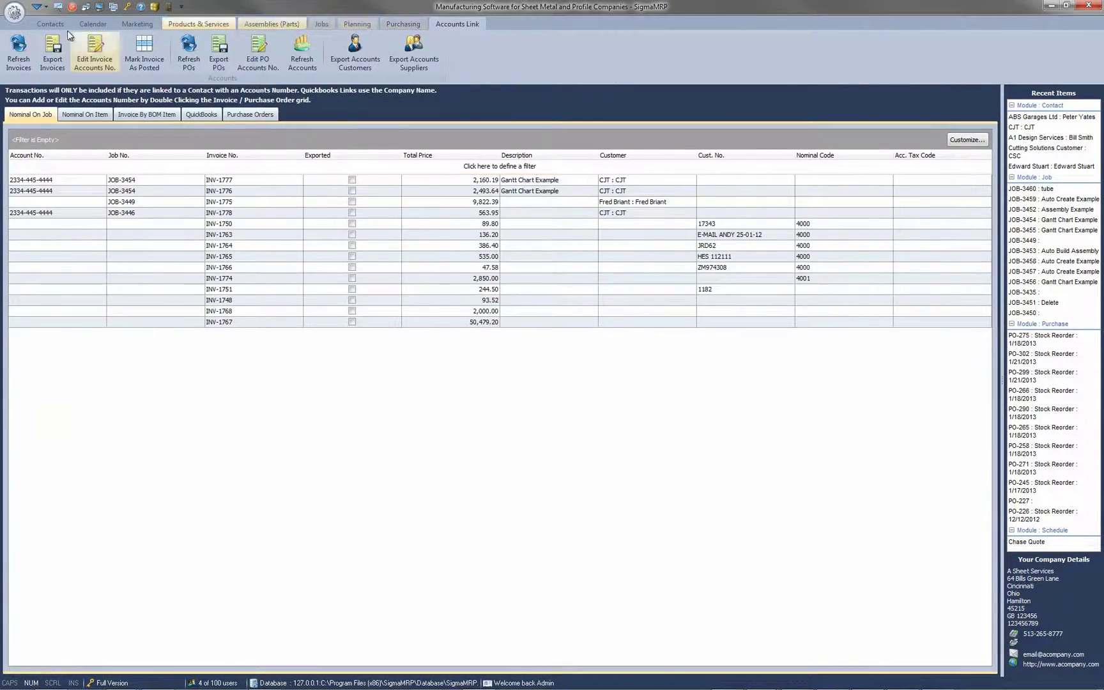
{"action": "left_click", "coordinate": [50, 25]}
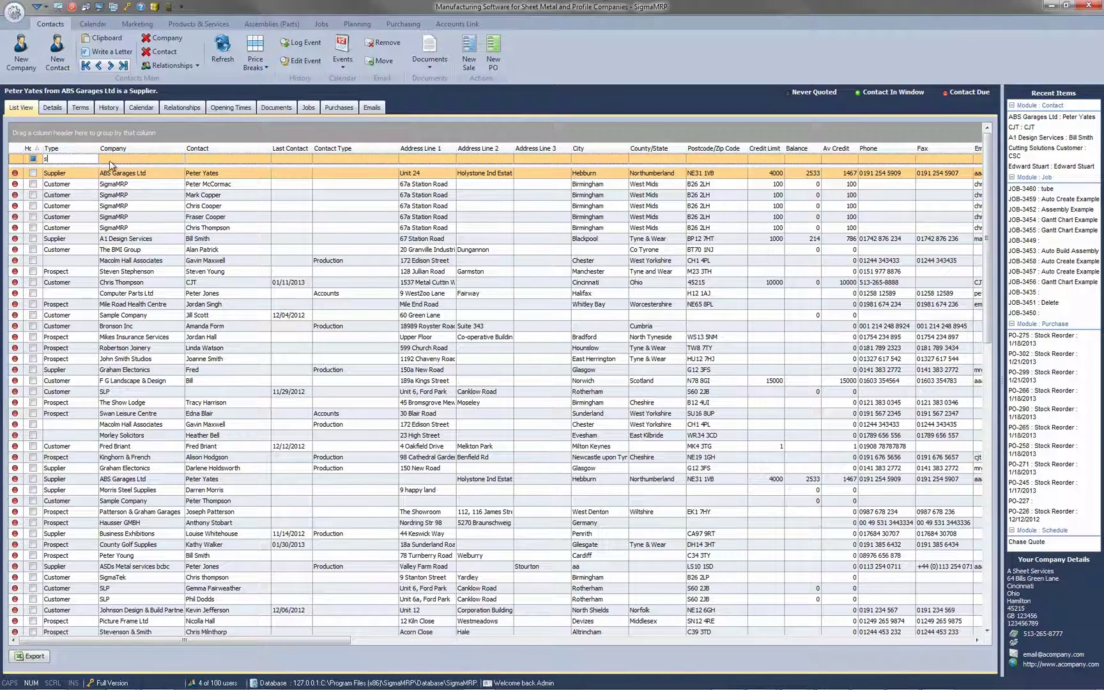
{"action": "left_click", "coordinate": [110, 159]}
{"action": "type", "text": "e"}
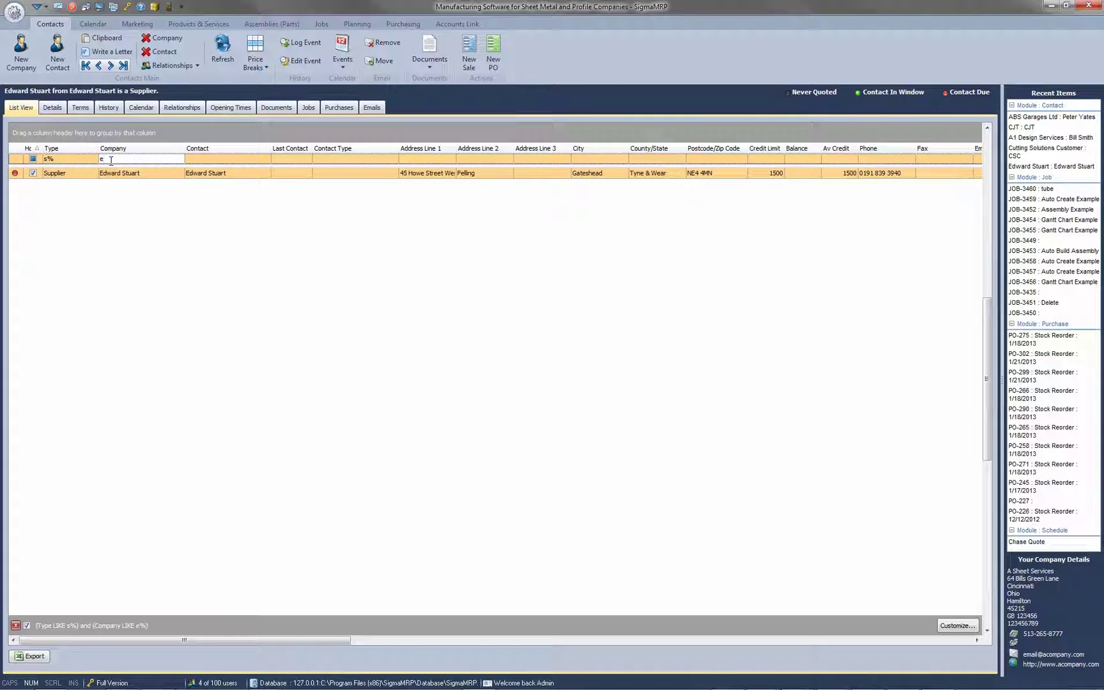
{"action": "left_click", "coordinate": [132, 179]}
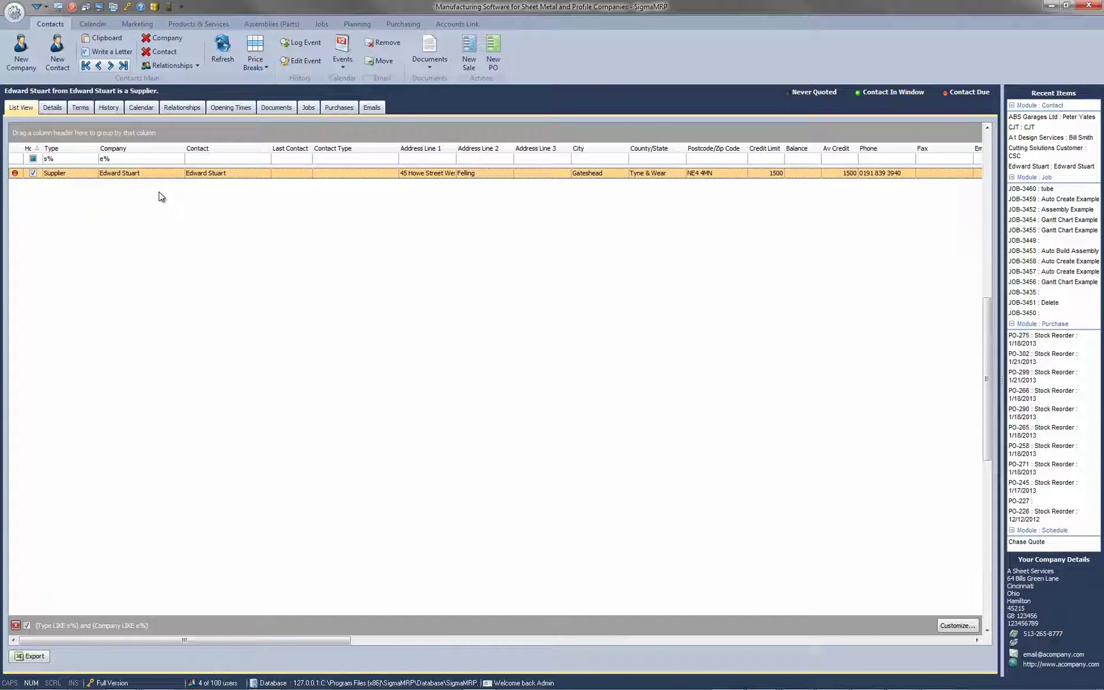
{"action": "left_click", "coordinate": [16, 12]}
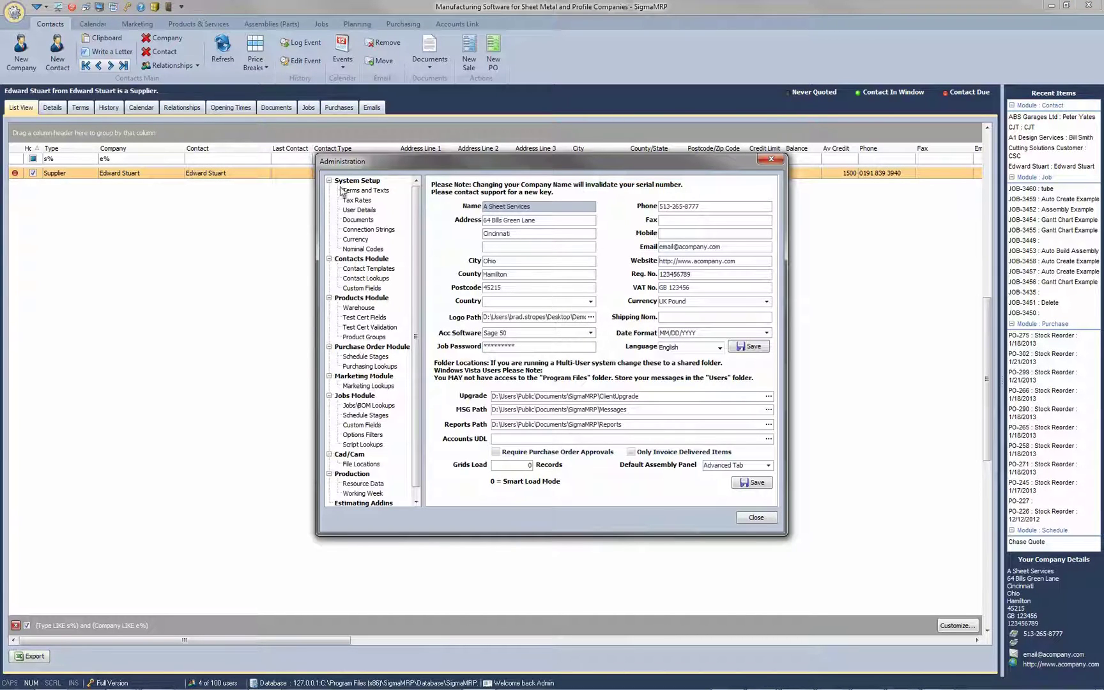
{"action": "scroll", "coordinate": [394, 372], "scroll_direction": "down", "scroll_amount": 1}
- In Production > Resource Data, browse the resource groups and select Weld
{"action": "left_click", "coordinate": [376, 474]}
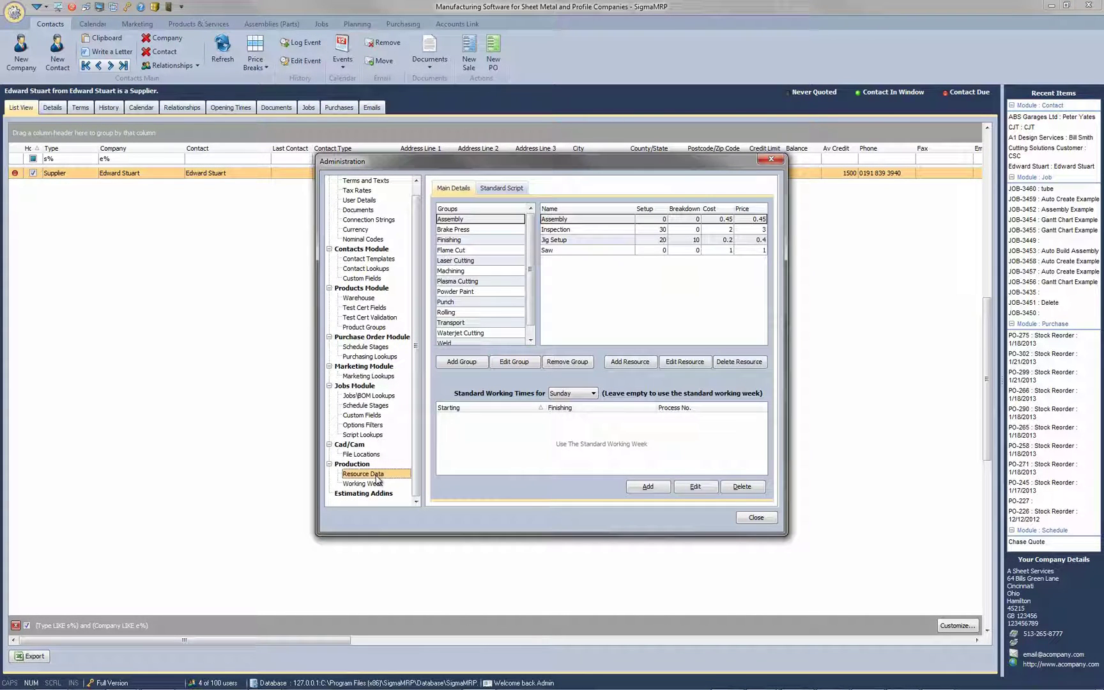
{"action": "left_click", "coordinate": [459, 220]}
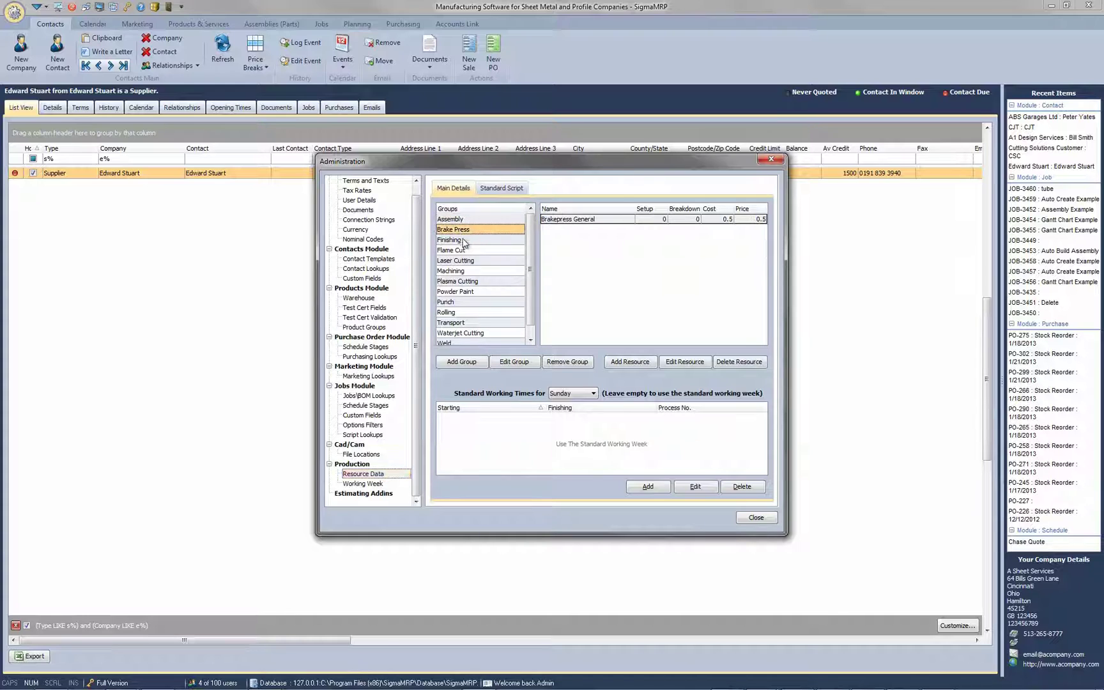
{"action": "left_click", "coordinate": [465, 240]}
{"action": "left_click", "coordinate": [470, 261]}
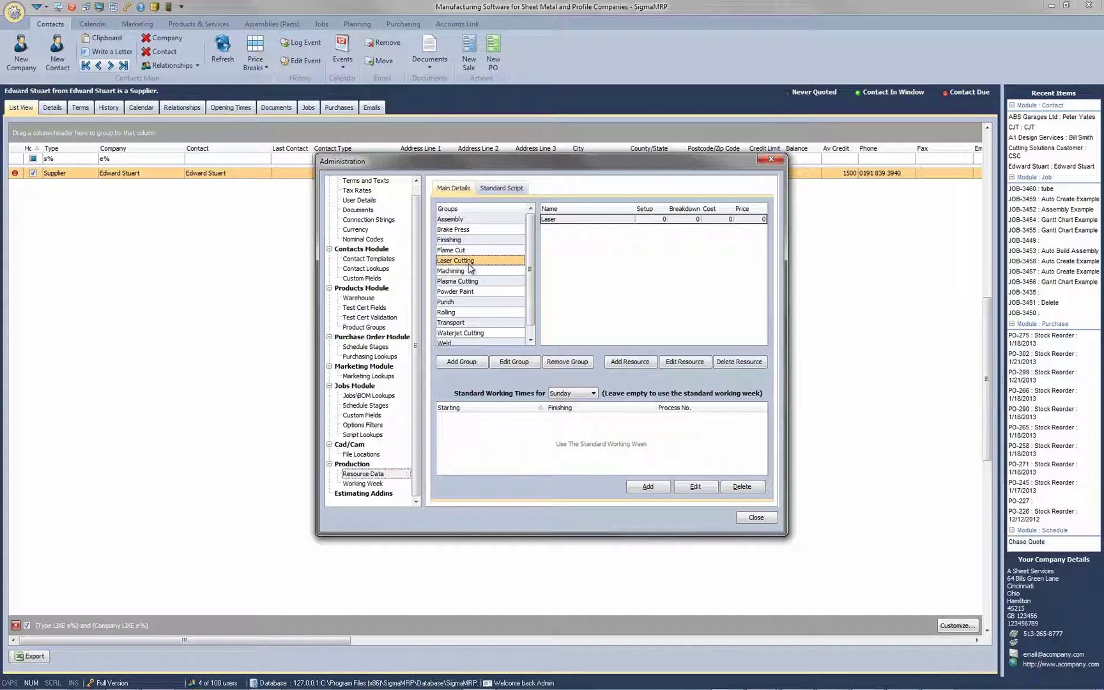
{"action": "scroll", "coordinate": [479, 290], "scroll_direction": "down", "scroll_amount": 1}
{"action": "left_click", "coordinate": [483, 334]}
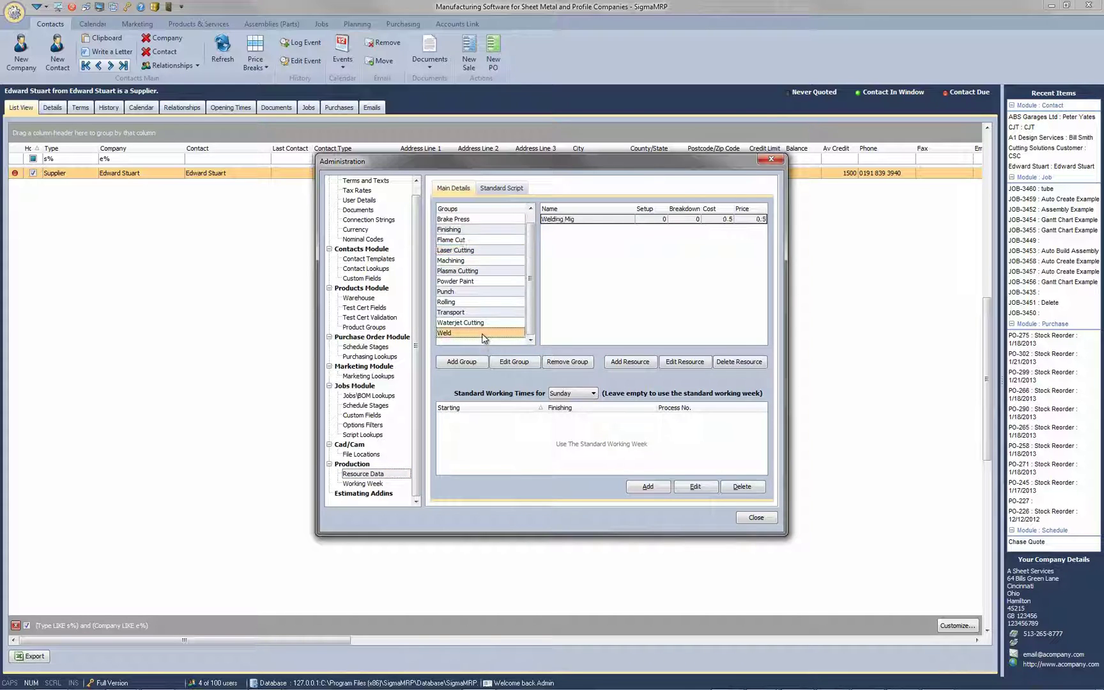
- Edit the Welding Mig resource and set its Fixed Cost to 20.00
{"action": "left_click", "coordinate": [684, 362]}
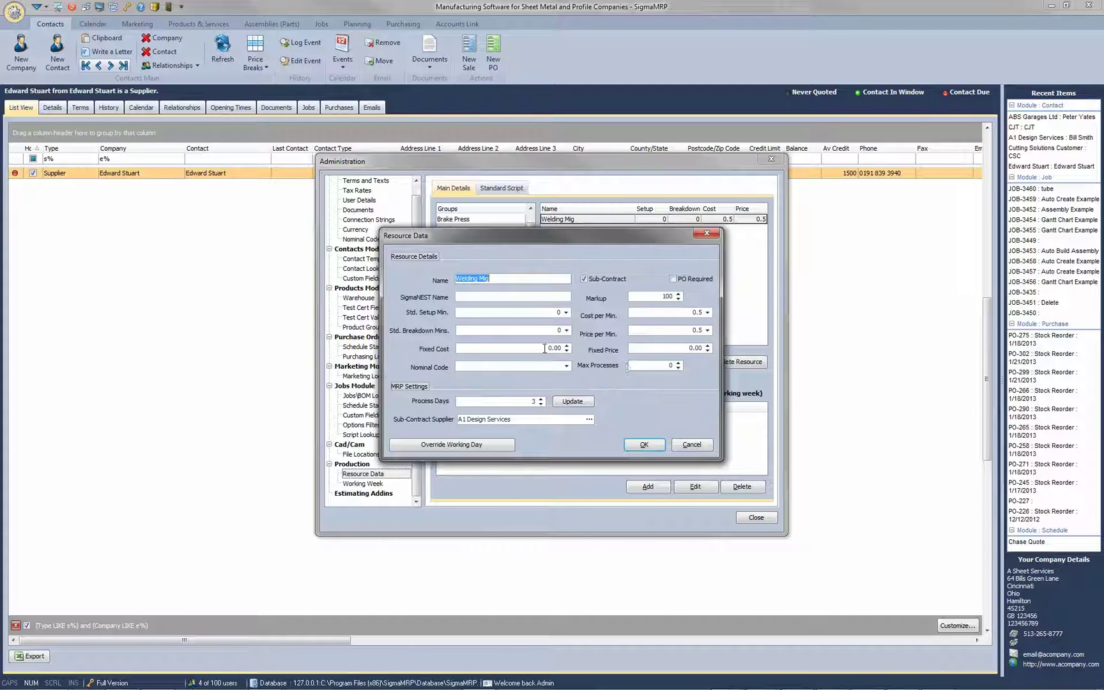
{"action": "left_click_drag", "start_coordinate": [545, 348], "coordinate": [439, 351]}
{"action": "type", "text": "20"}
{"action": "left_click", "coordinate": [484, 369]}
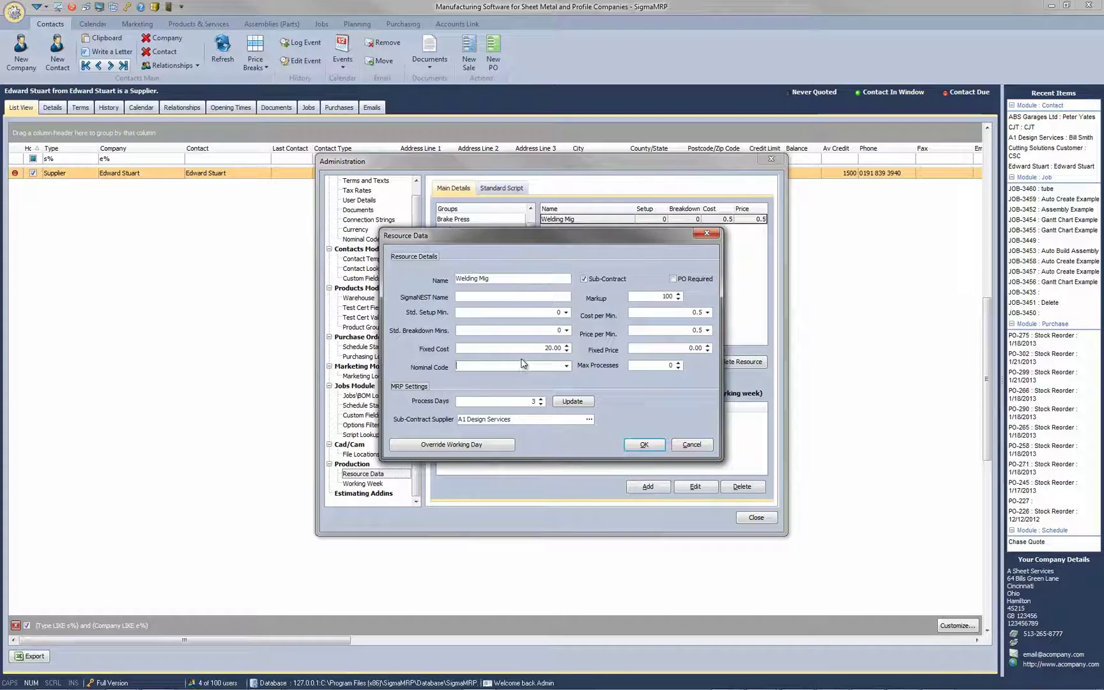